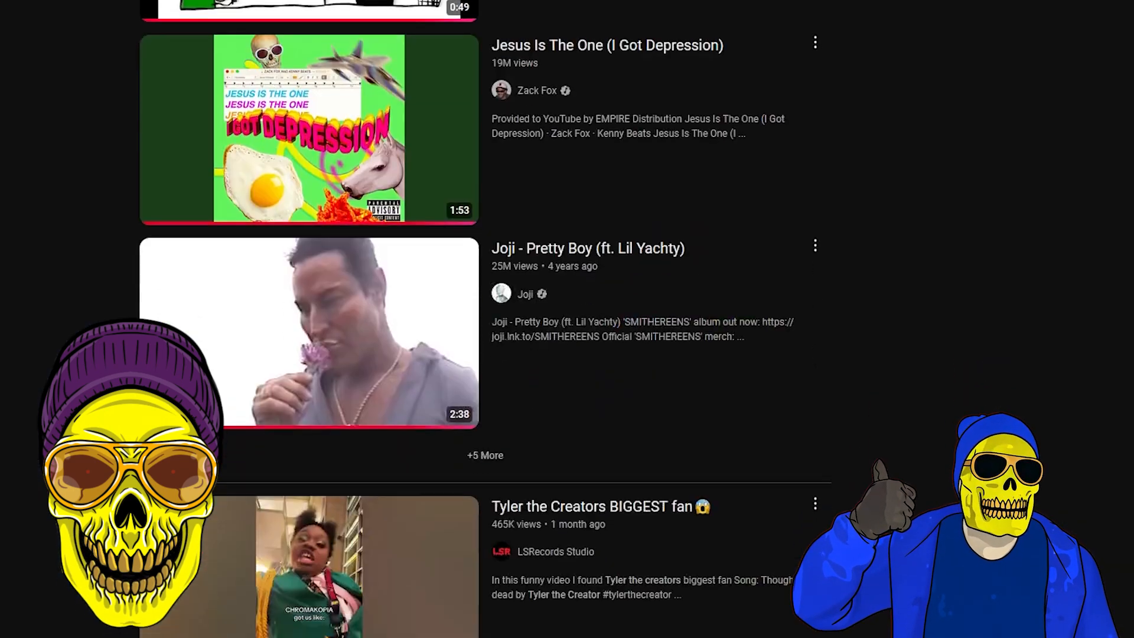
# Step: Browse the YouTube results for Tyler, The Creator and open the song "Garbage"
pyautogui.scroll(-20, 485, 319)
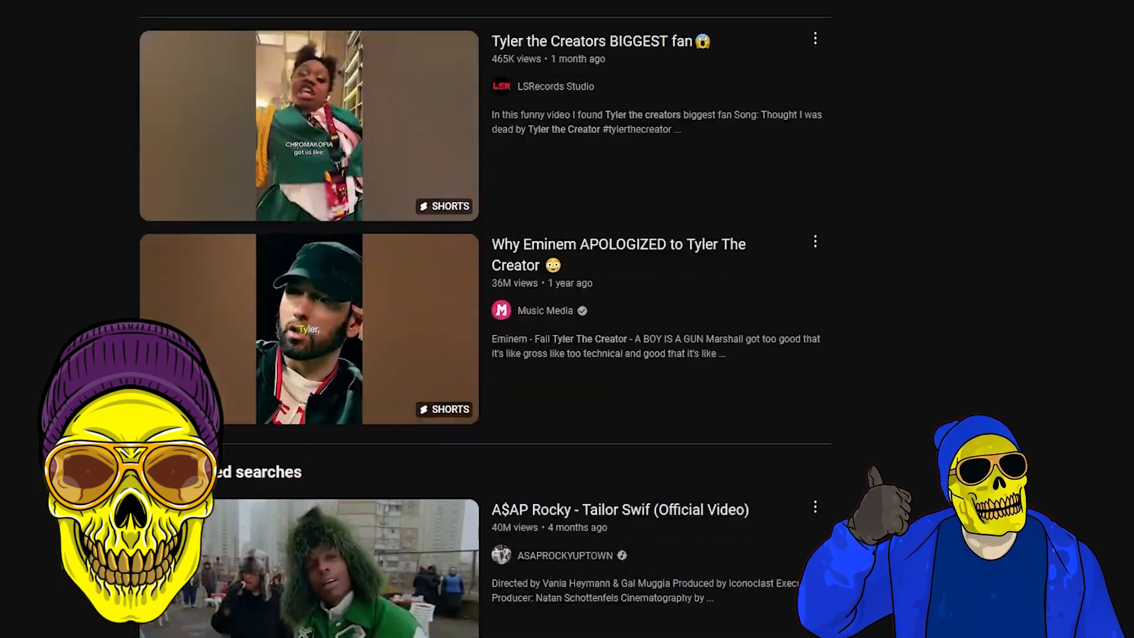
pyautogui.scroll(-20, 485, 319)
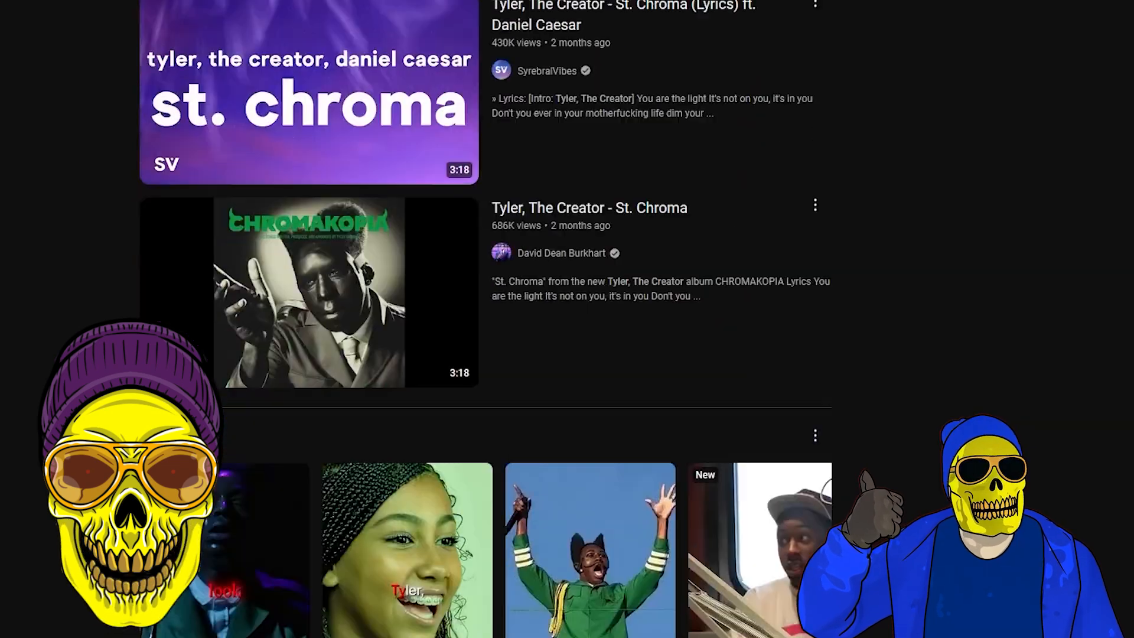
pyautogui.scroll(1, 484, 318)
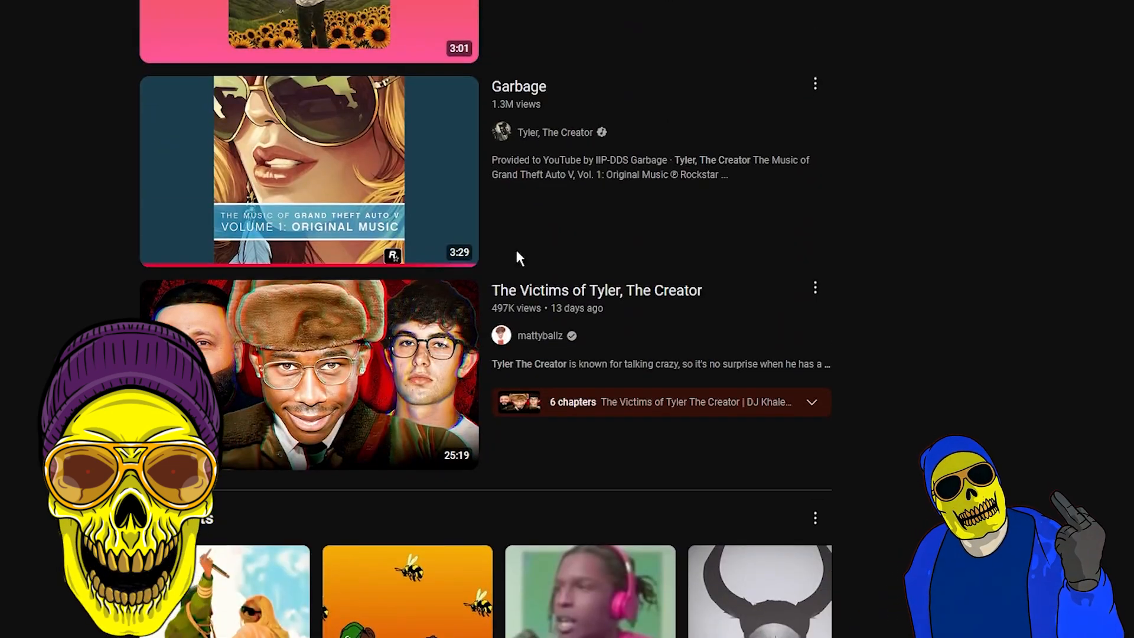
pyautogui.moveTo(357, 217)
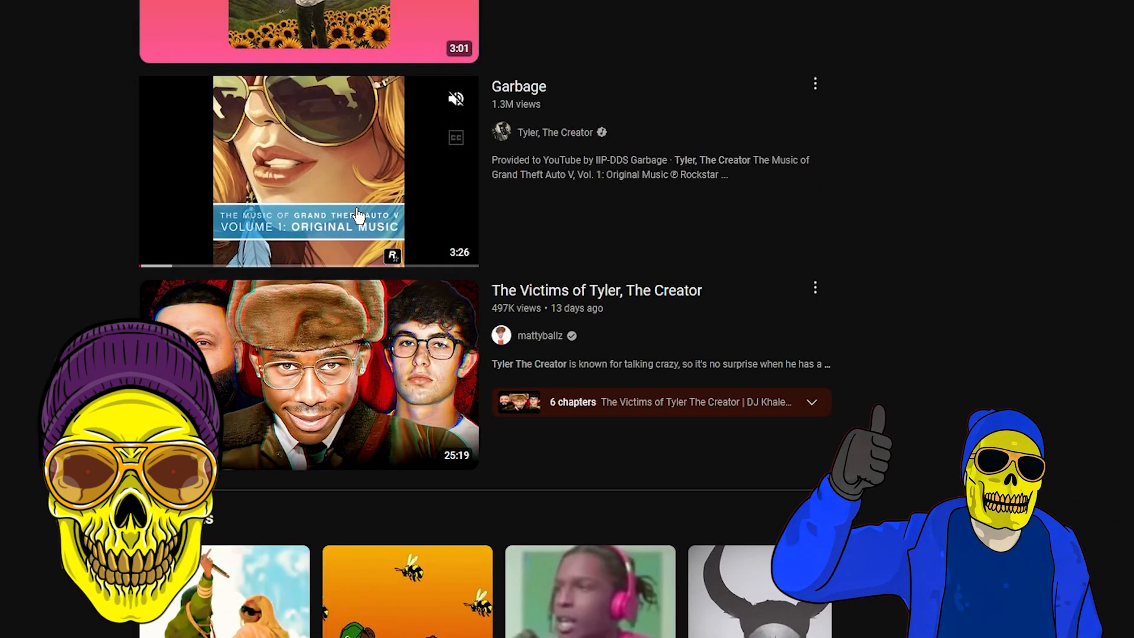
pyautogui.click(355, 207)
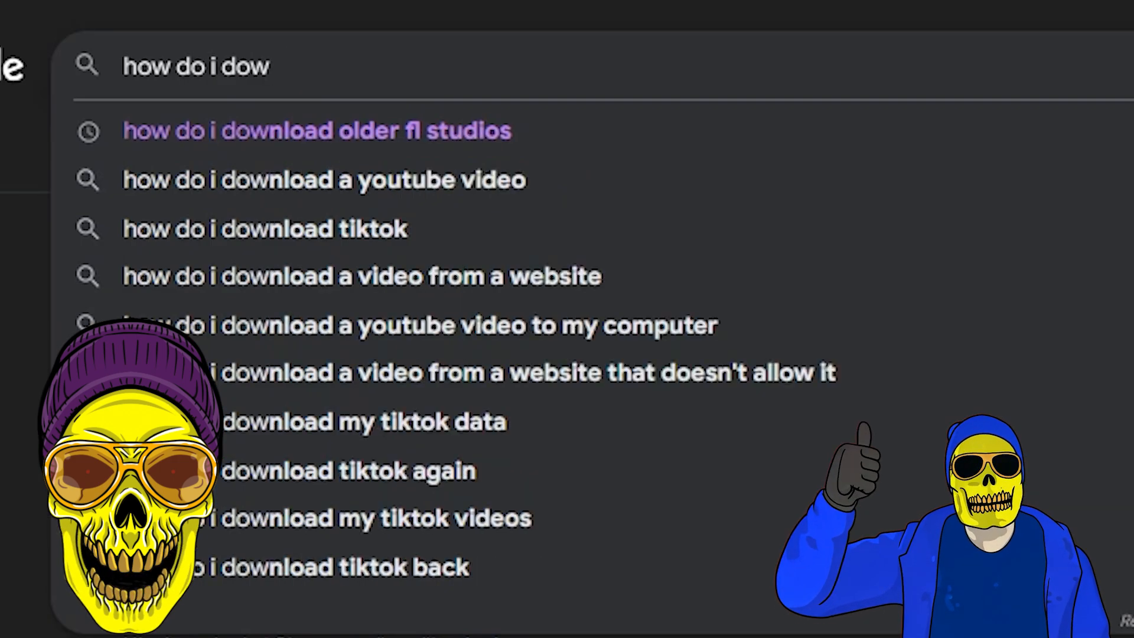
# Step: Search Google for "how do i download da music off of youtubes, illeaglly in 2025"
pyautogui.write('nl')
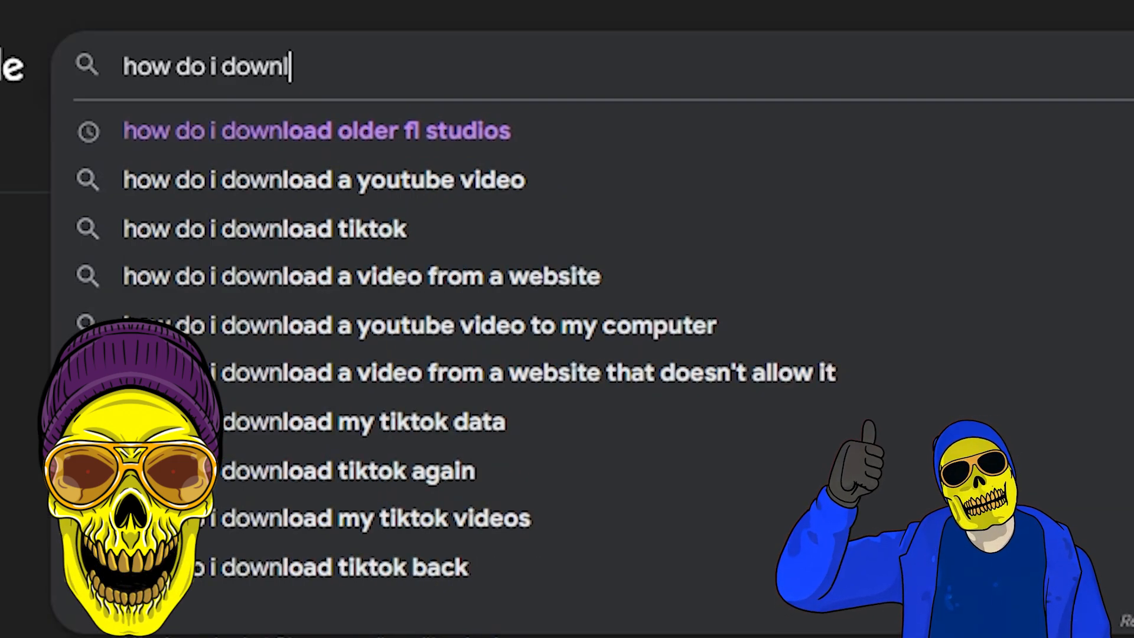
pyautogui.write('oad da music off of ')
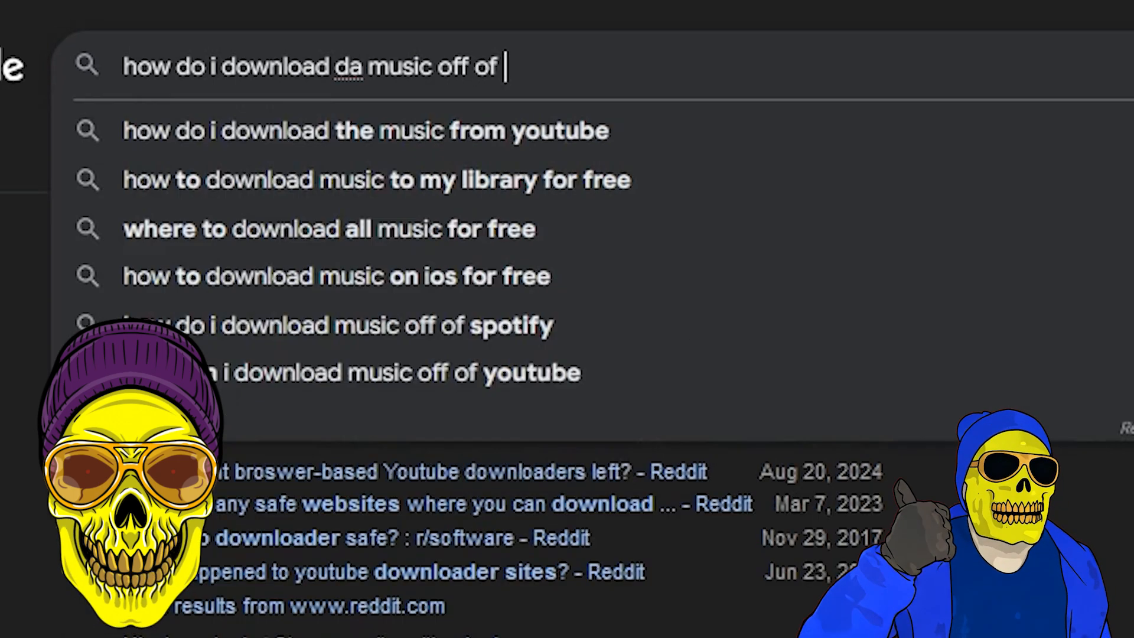
pyautogui.write('youtubes?')
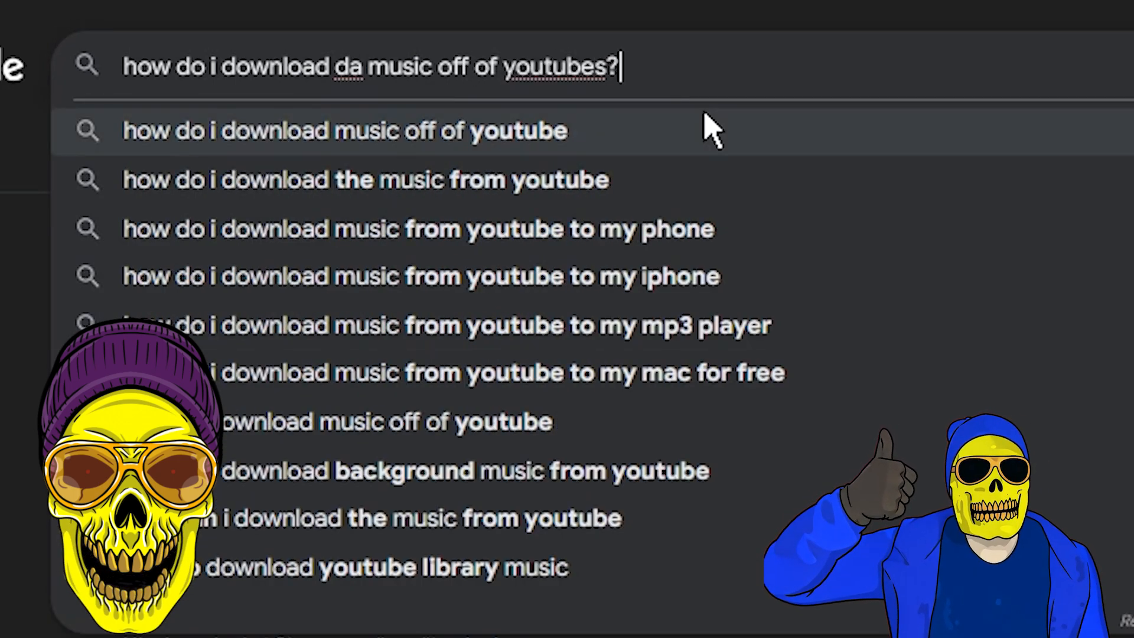
pyautogui.press('BackSpace')
pyautogui.write(', illeaglly in 2025')
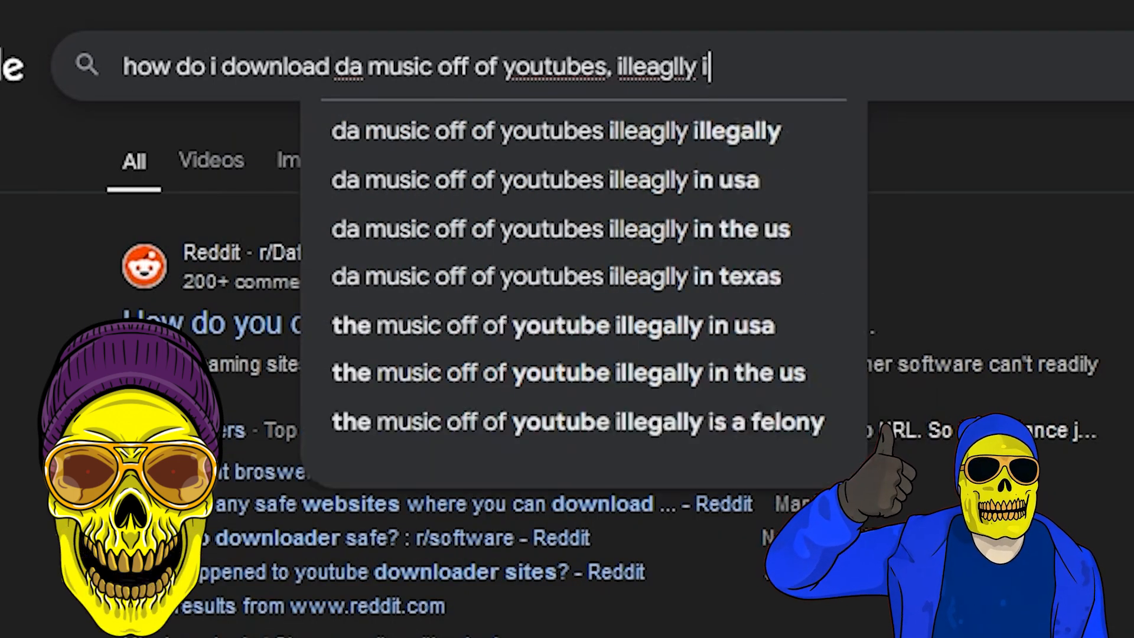
pyautogui.press('Return')
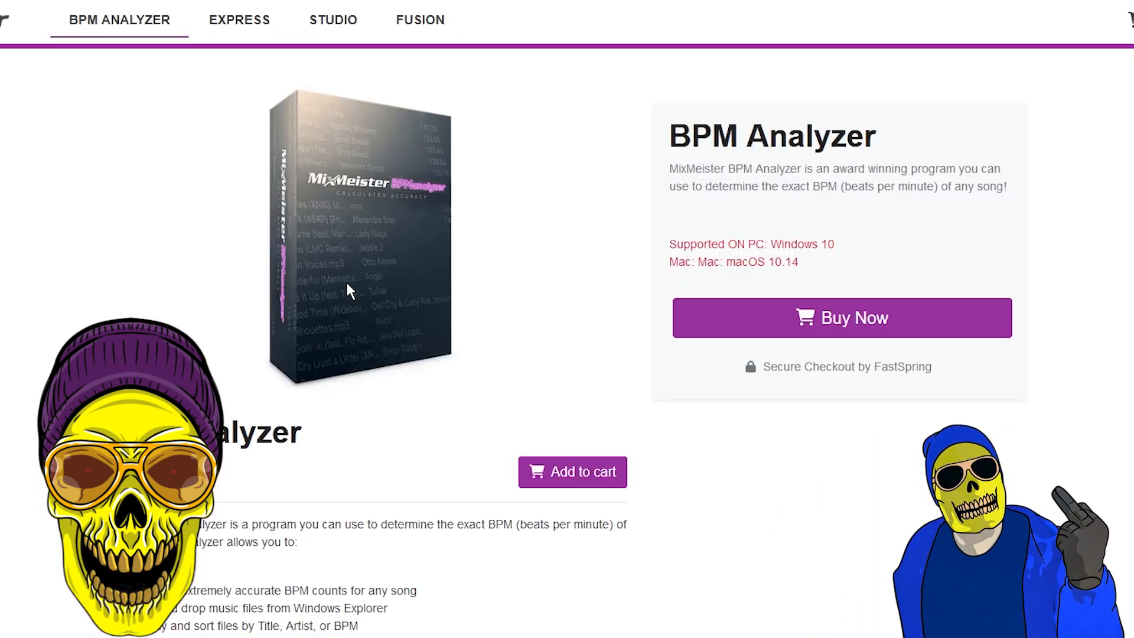
# Step: Add BPM Analyzer to the cart on the MixMeister site and proceed to checkout
pyautogui.click(805, 324)
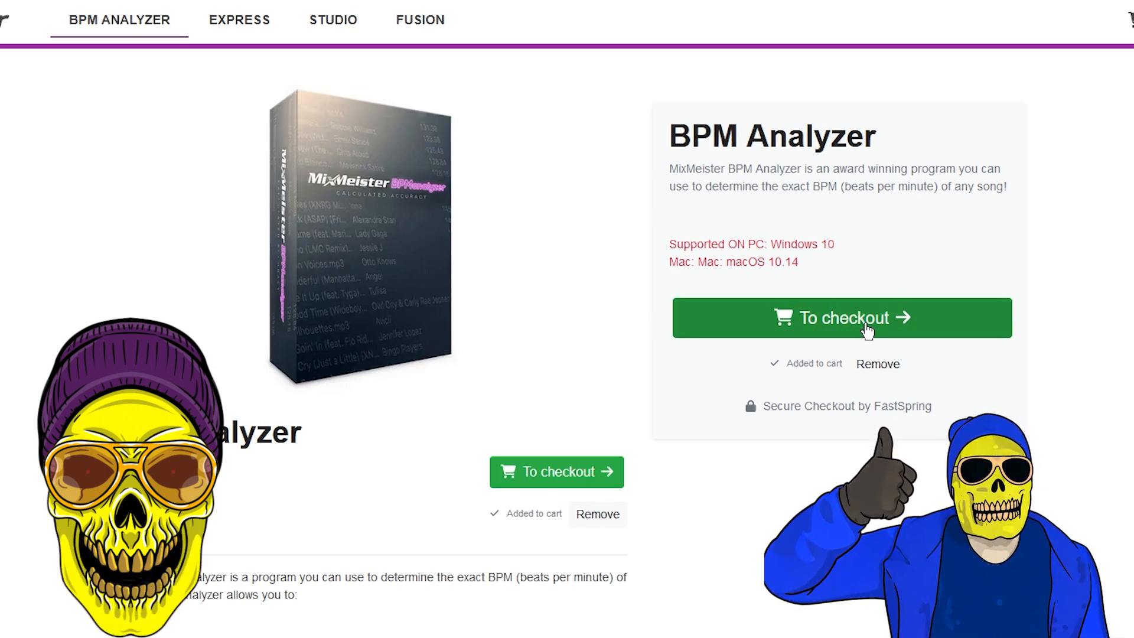
pyautogui.click(866, 329)
pyautogui.moveTo(968, 299); pyautogui.dragTo(825, 289)
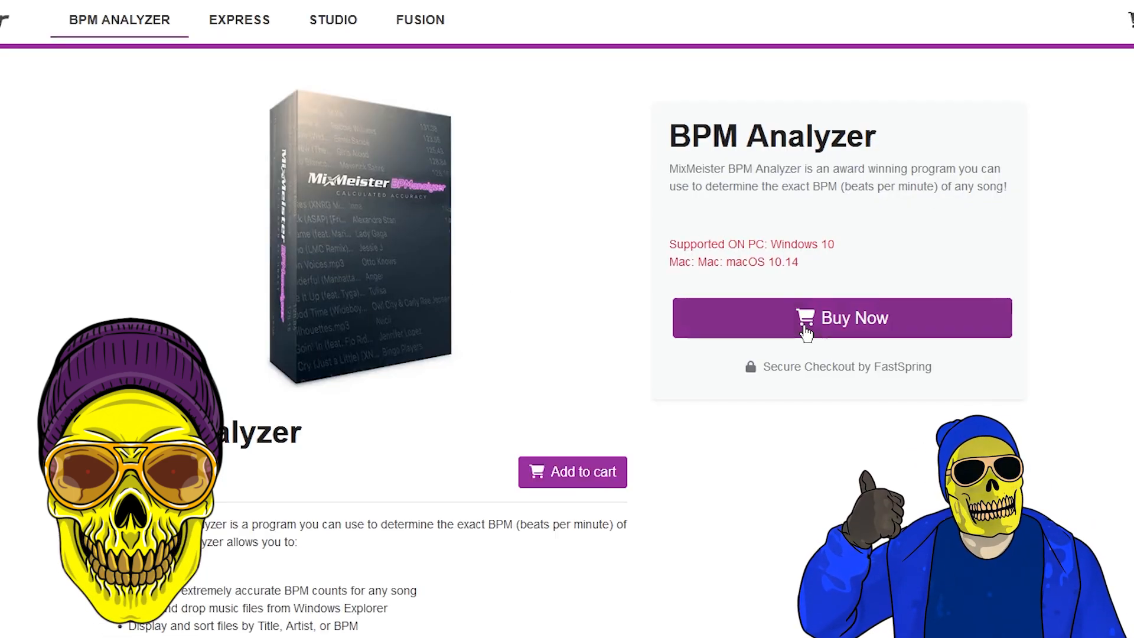
pyautogui.click(804, 335)
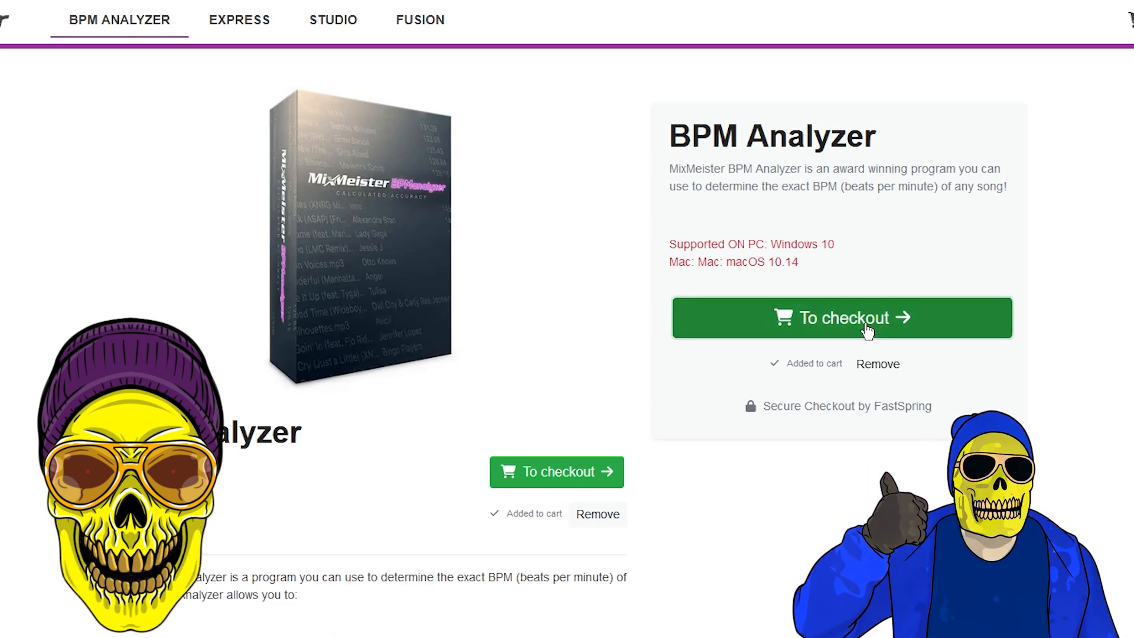
pyautogui.click(867, 330)
pyautogui.moveTo(1006, 311); pyautogui.dragTo(913, 304)
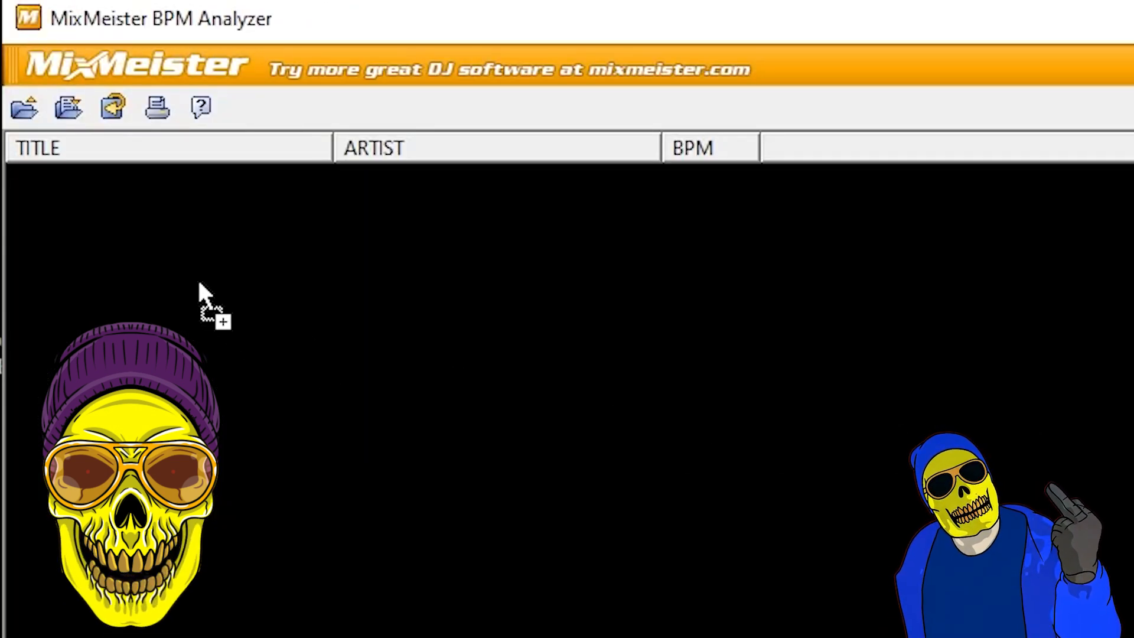
# Step: Load the song file into MixMeister BPM Analyzer to detect its tempo
pyautogui.moveTo(199, 283); pyautogui.dragTo(199, 284)
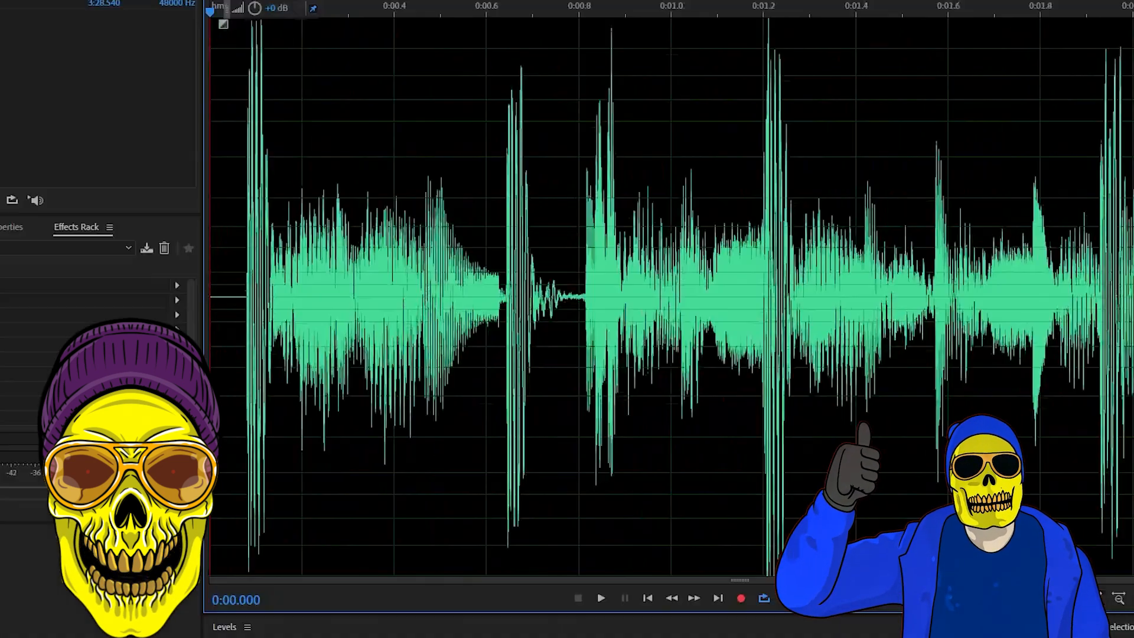
# Step: In Adobe Audition, select the silence before the song's first beat and delete it
pyautogui.scroll(10, 663, 294)
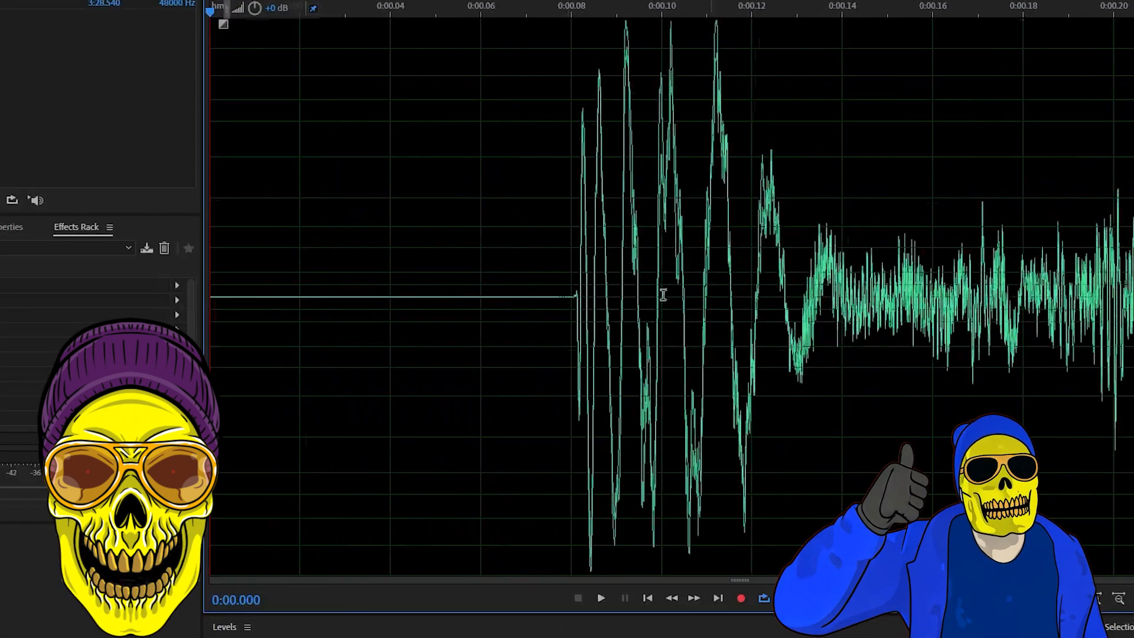
pyautogui.moveTo(509, 354); pyautogui.dragTo(580, 391)
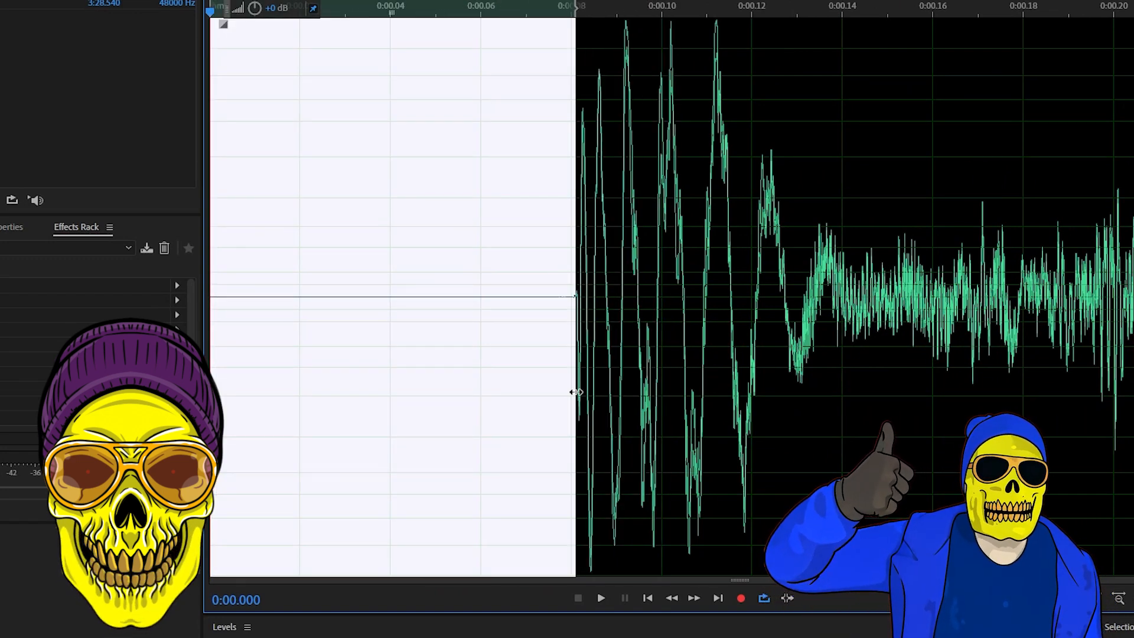
pyautogui.press('Delete')
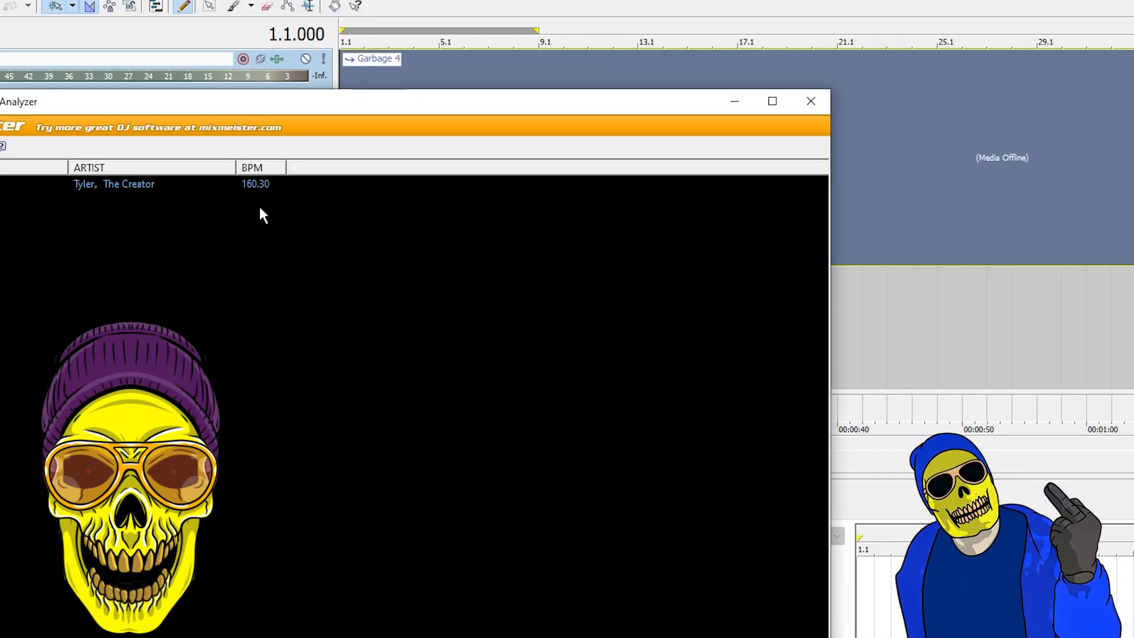
# Step: In ACID Pro, set the project tempo to 160.300 BPM and play the Garbage 4 track from the start
pyautogui.click(248, 183)
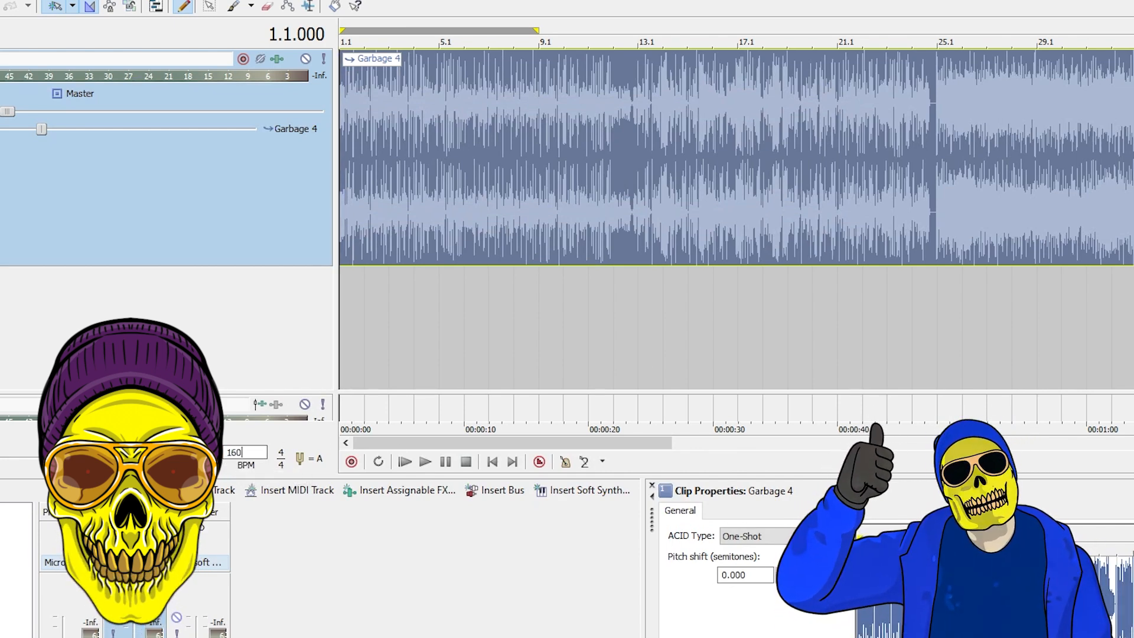
pyautogui.press('Return')
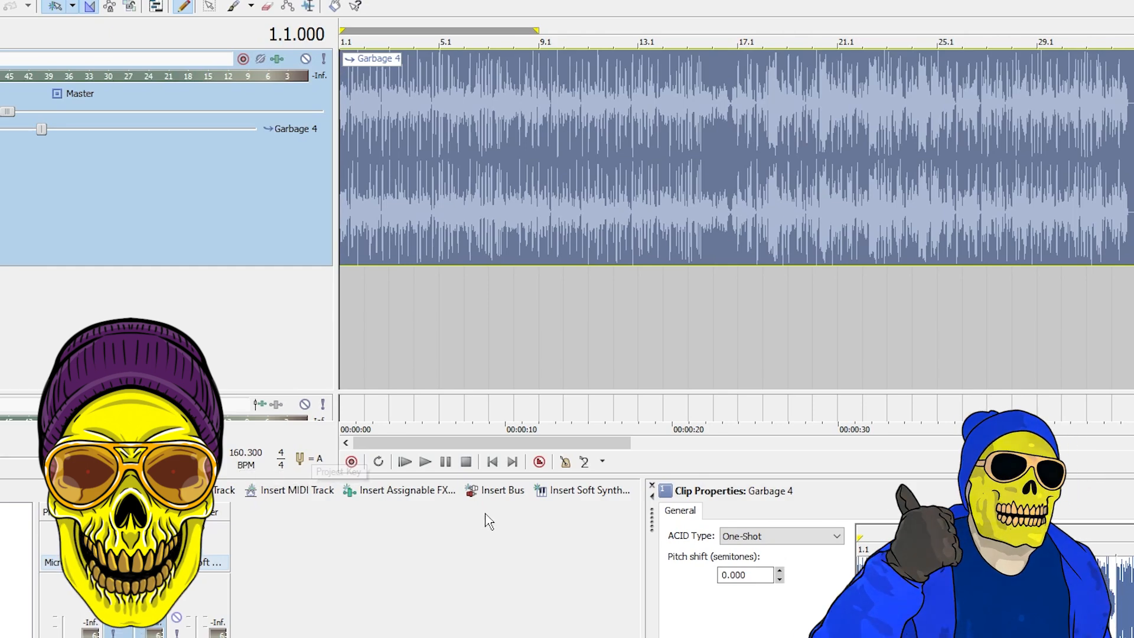
pyautogui.click(343, 287)
pyautogui.press('space')
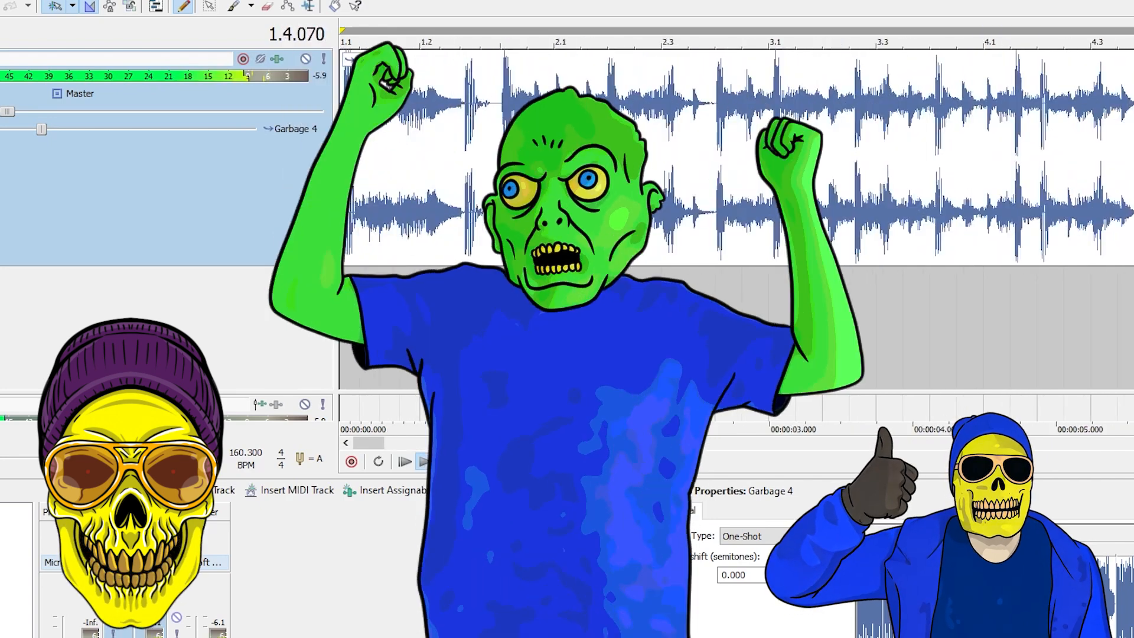
# Step: Set the project tempo to 160 BPM and play the track to check its beats against the grid up to 2.4
pyautogui.scroll(5, 801, 240)
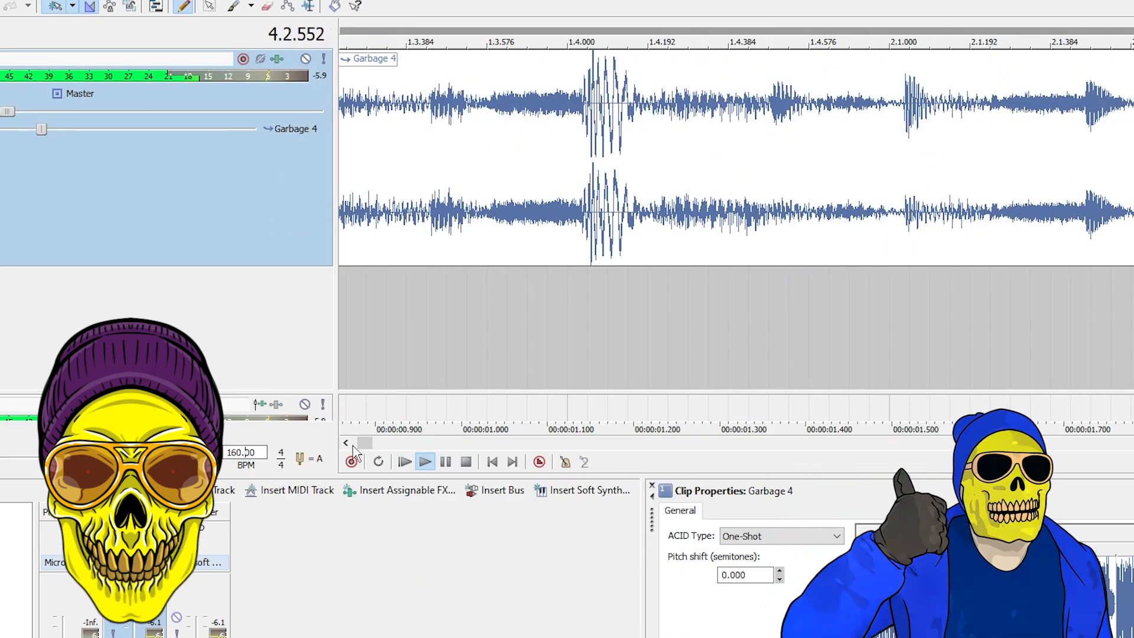
pyautogui.click(404, 461)
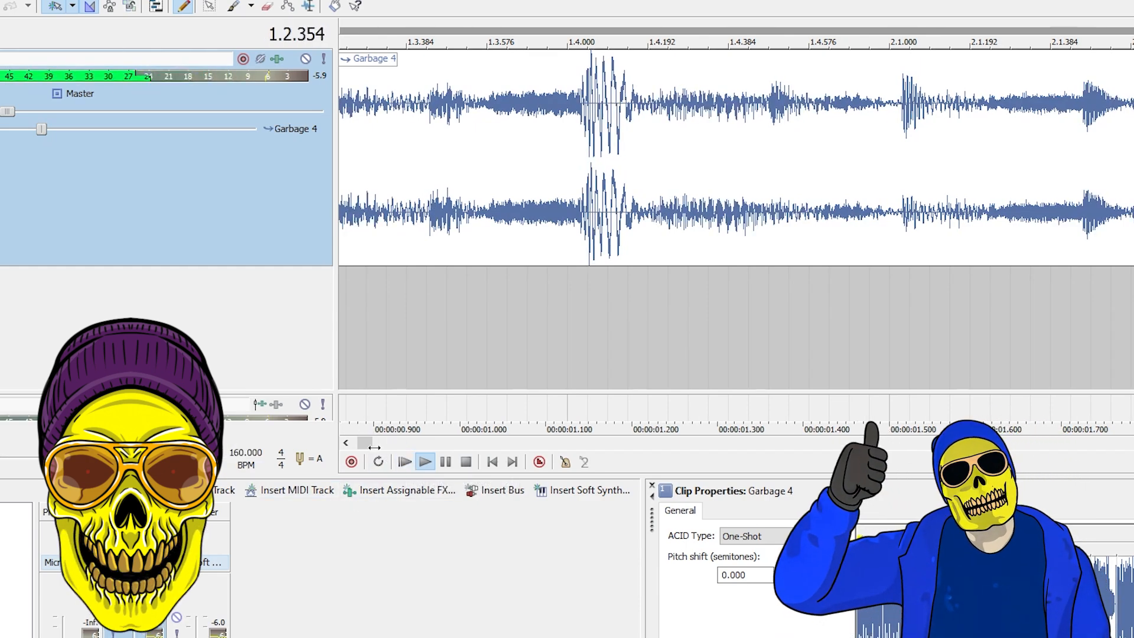
pyautogui.moveTo(374, 447); pyautogui.dragTo(390, 445)
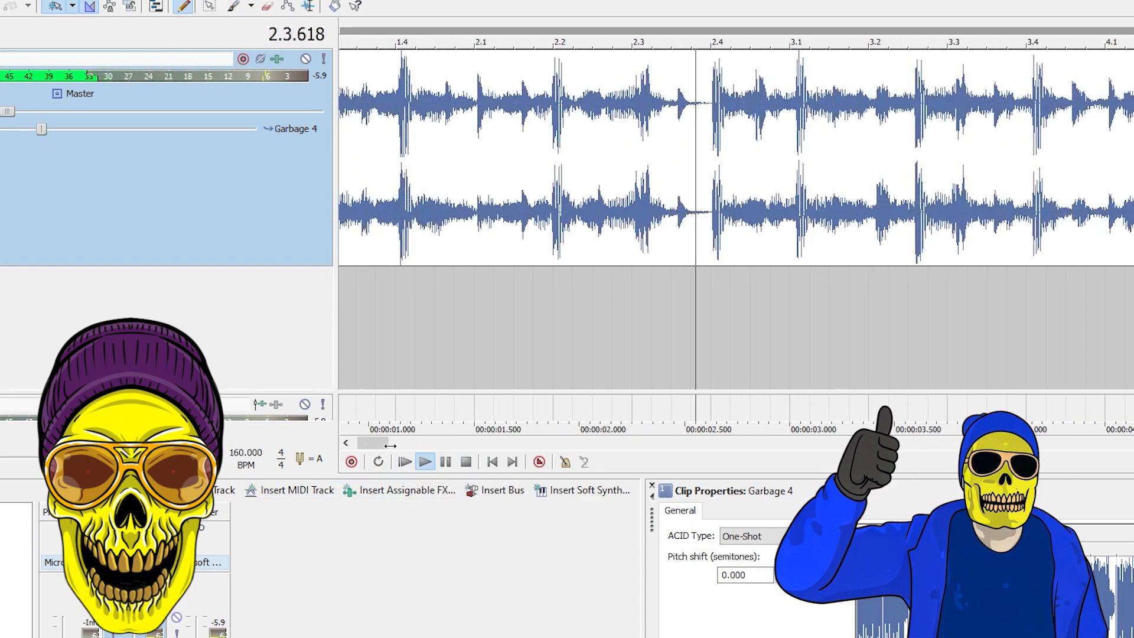
pyautogui.click(709, 295)
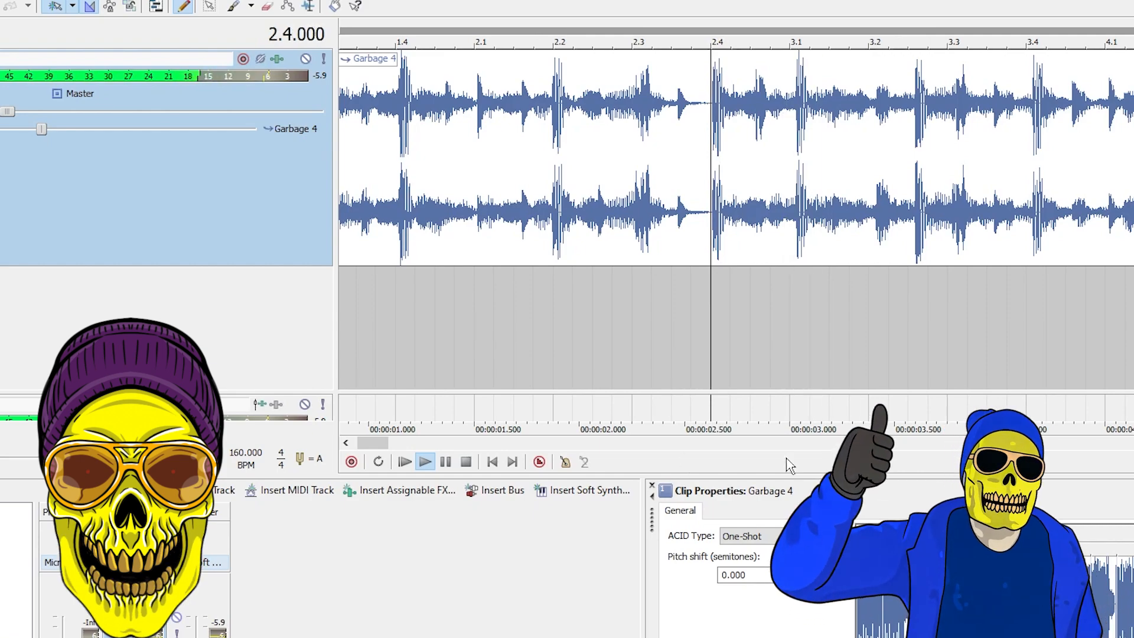
# Step: Split the Garbage 4 clip at 33.1.048, where the sound starts after the silent gap
pyautogui.scroll(-7, 960, 291)
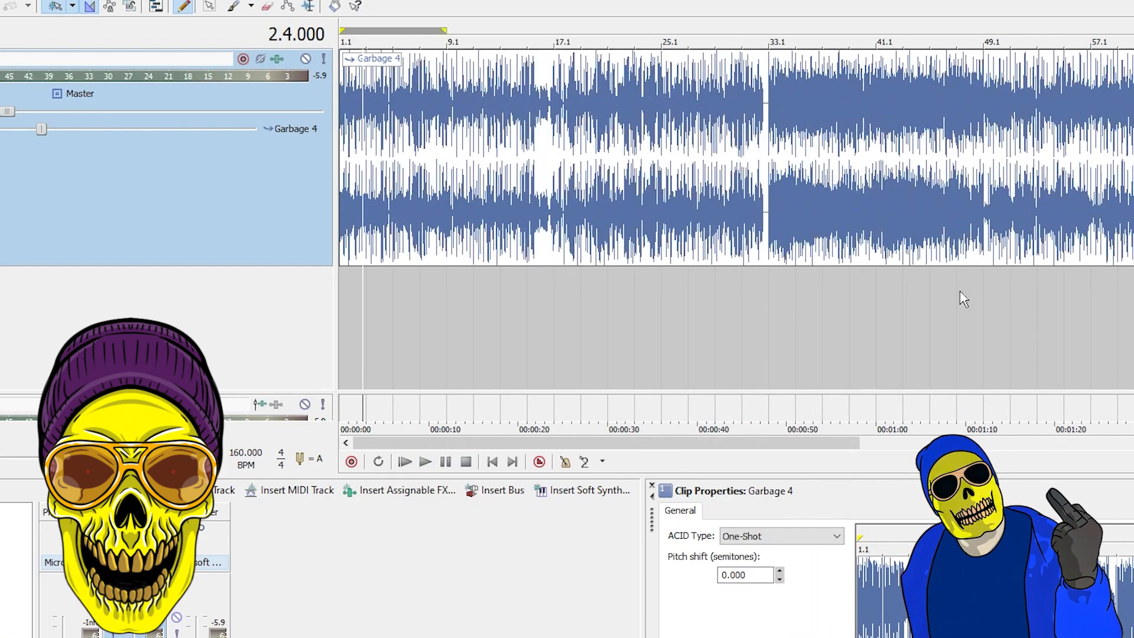
pyautogui.press('space')
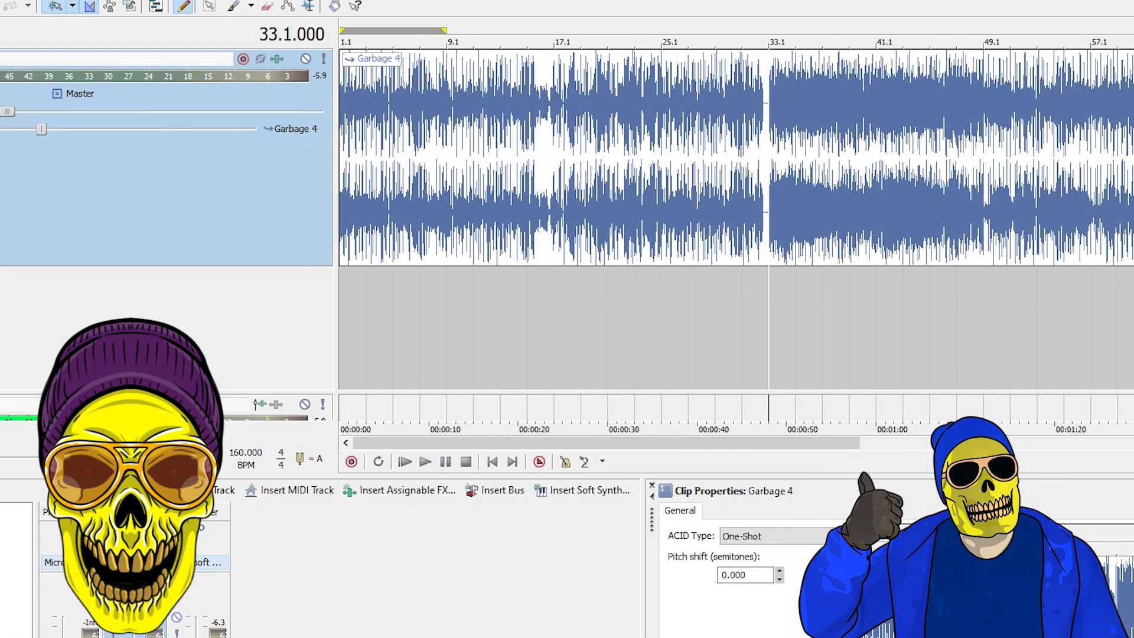
pyautogui.scroll(13, 769, 236)
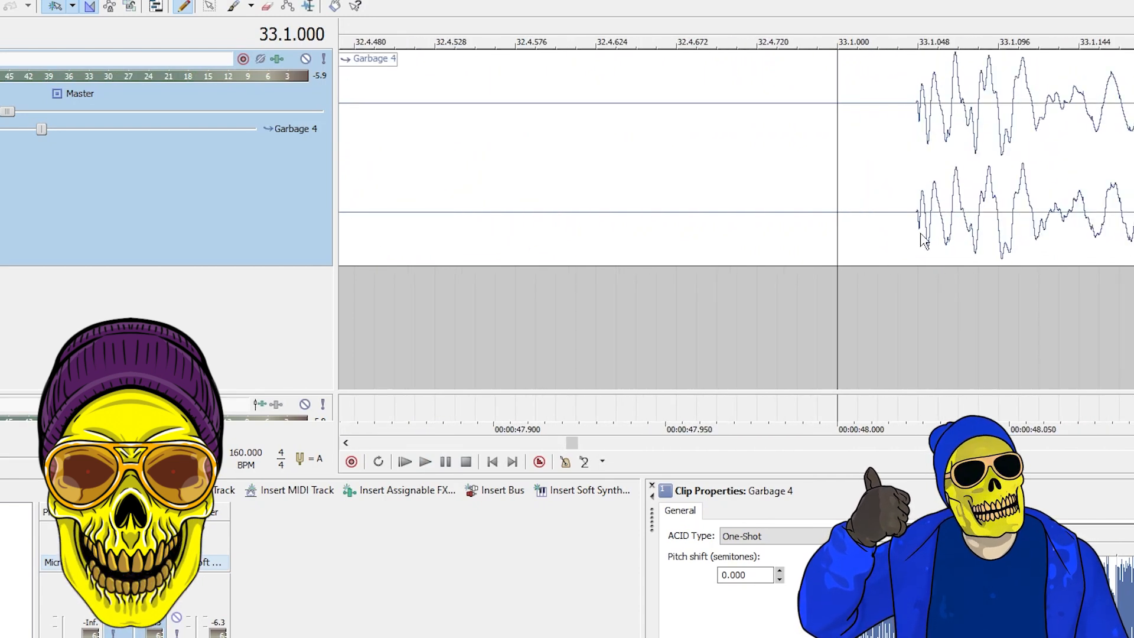
pyautogui.click(919, 241)
pyautogui.press('s')
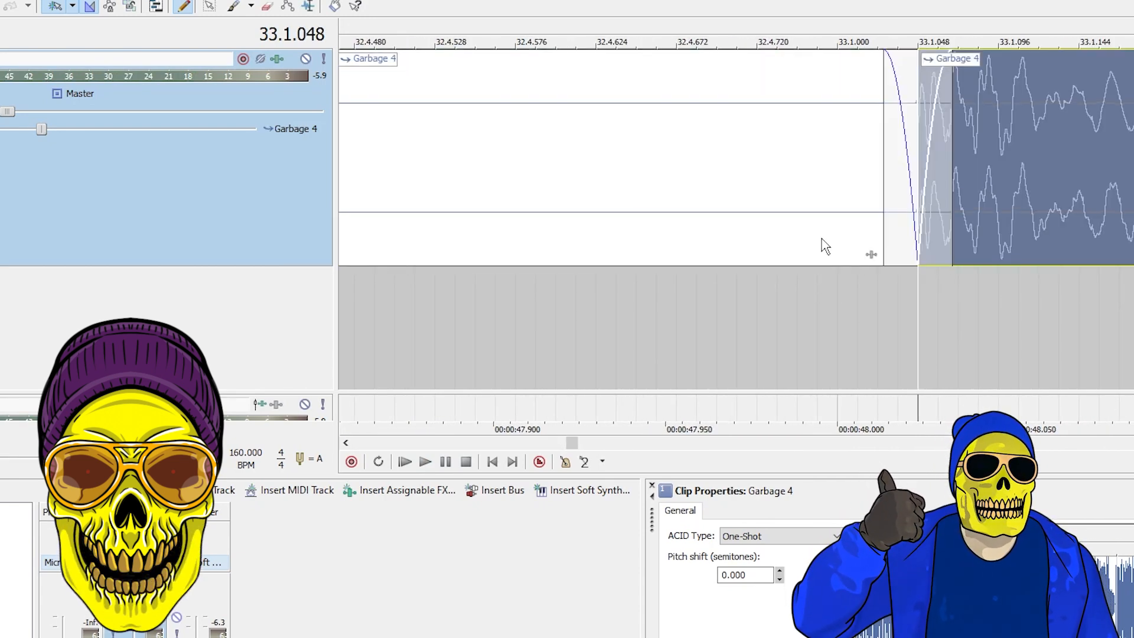
# Step: Delete the part of the Garbage 4 clip before the split near bar 33.1
pyautogui.click(820, 239)
pyautogui.scroll(-7, 871, 254)
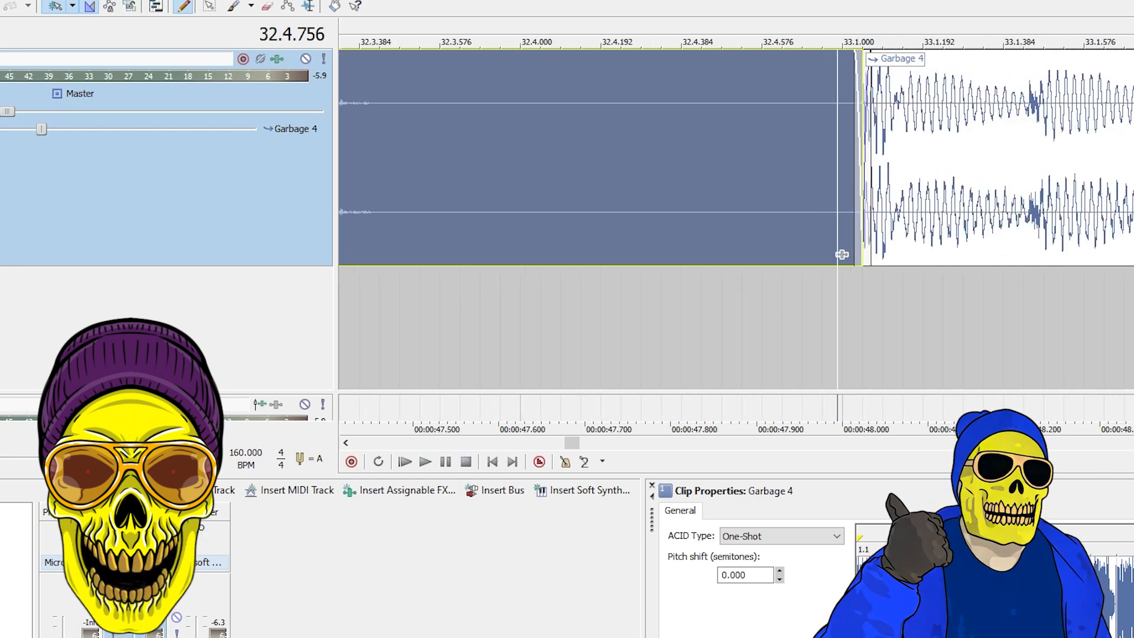
pyautogui.click(812, 239)
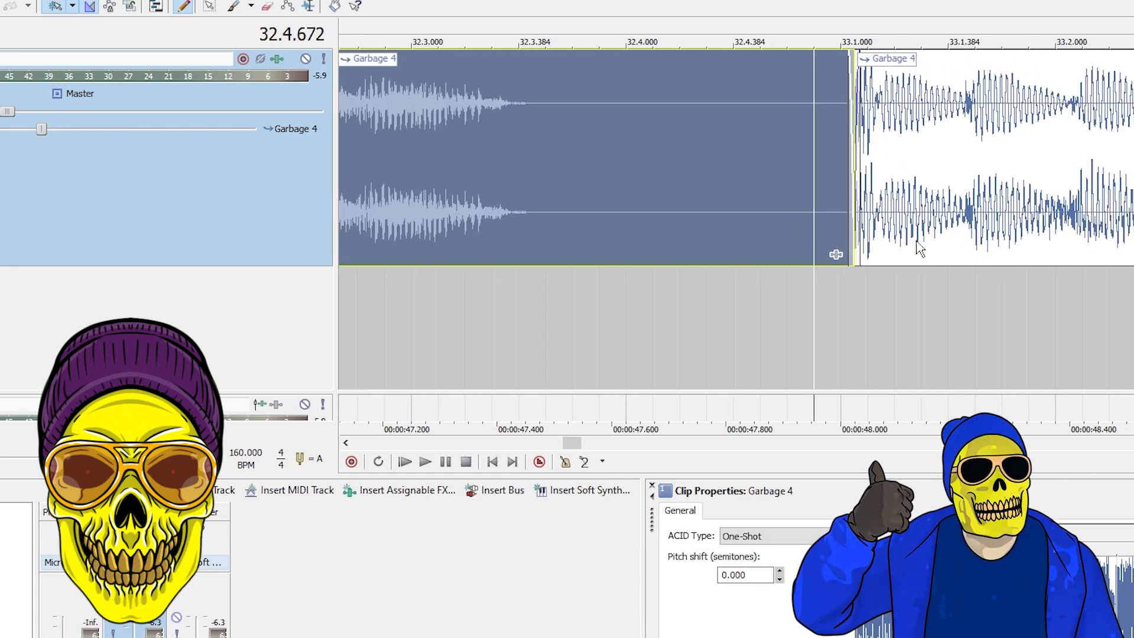
pyautogui.press('Delete')
# Step: Move the remaining Garbage 4 clip to the start of the timeline and play it from the start and from around bar 18
pyautogui.moveTo(918, 240); pyautogui.dragTo(206, 348)
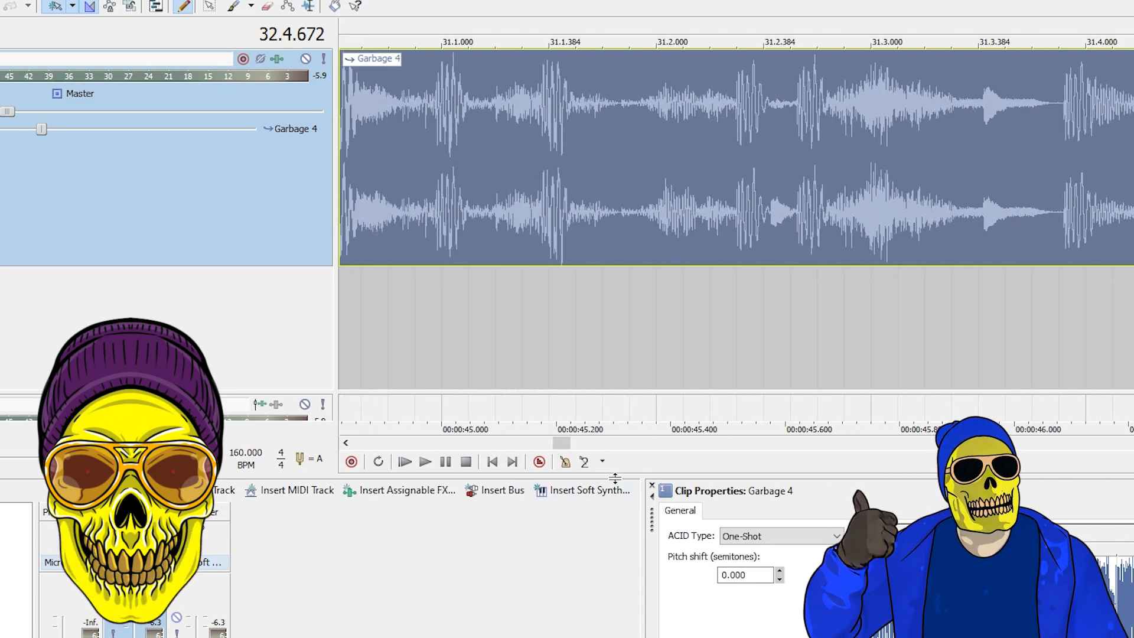
pyautogui.moveTo(556, 441); pyautogui.dragTo(353, 442)
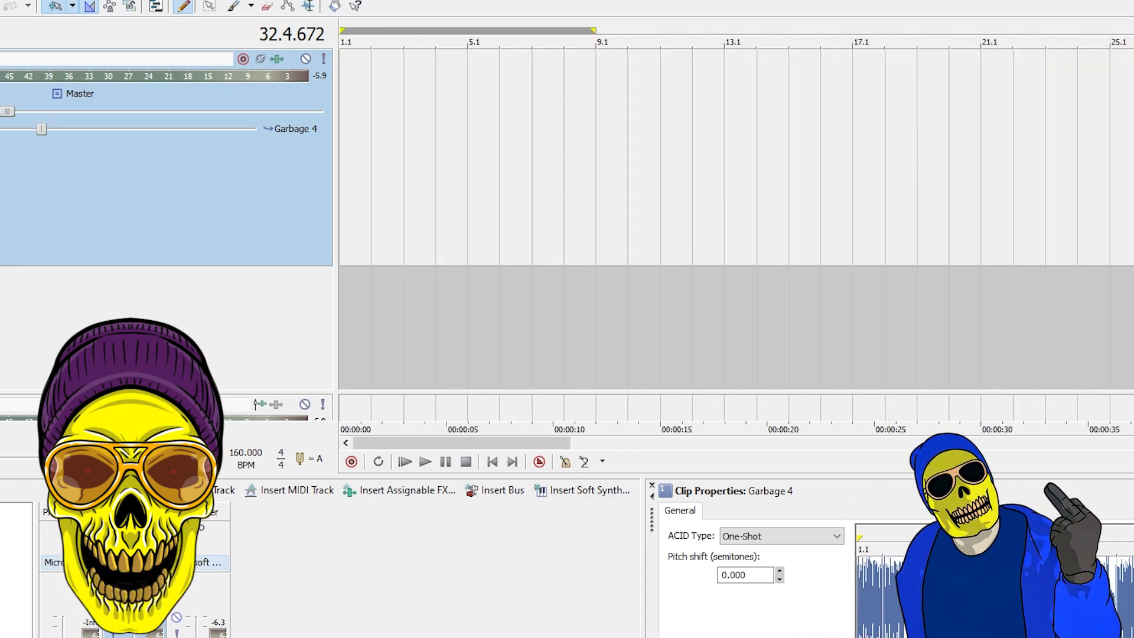
pyautogui.click(424, 461)
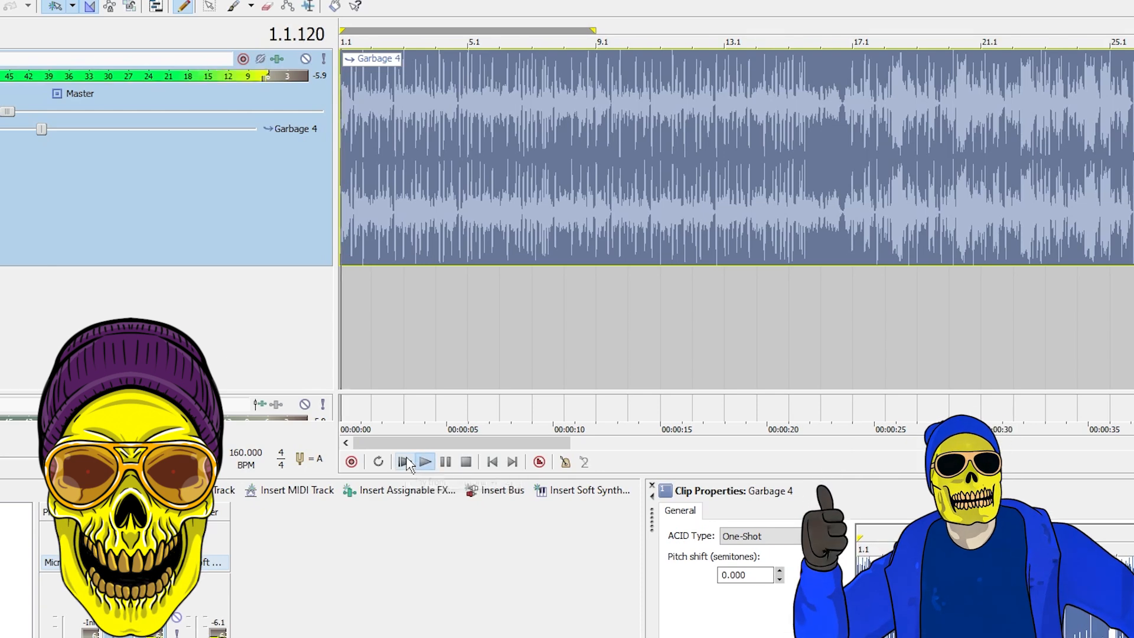
pyautogui.click(885, 304)
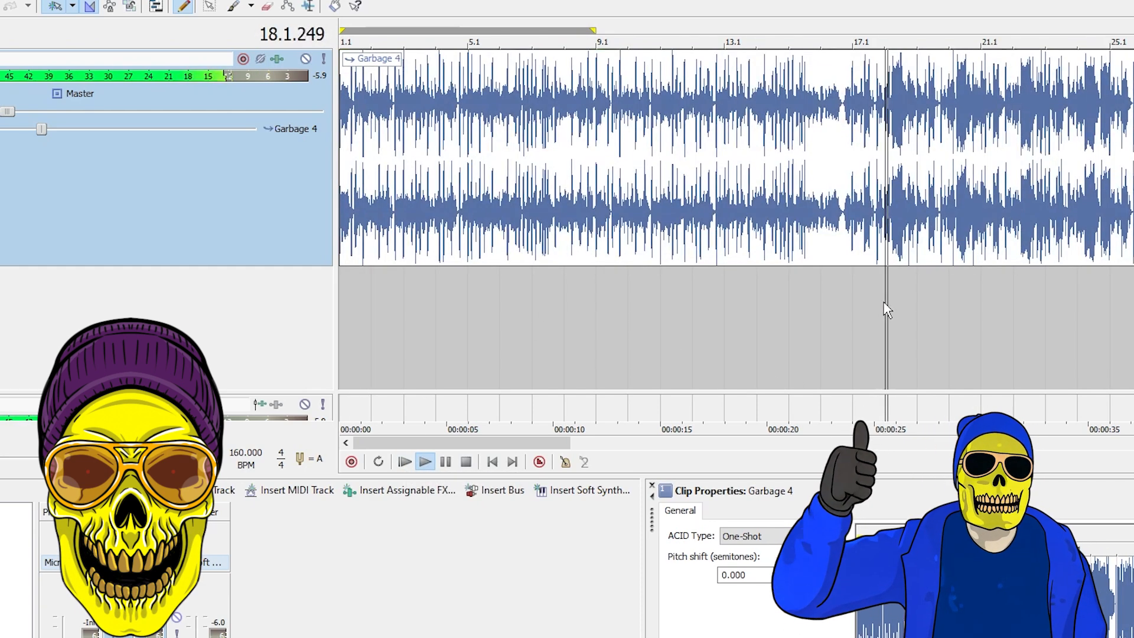
# Step: Play the Garbage 4 track from several points between about bar 8 and bar 19 to check its timing
pyautogui.click(919, 292)
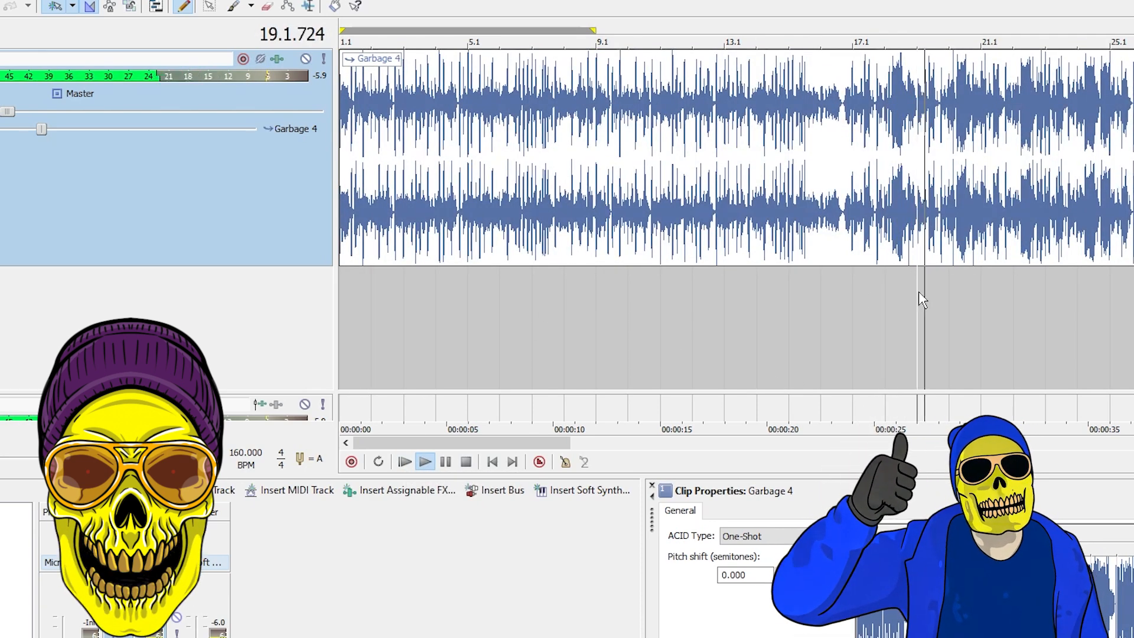
pyautogui.click(918, 293)
pyautogui.click(756, 302)
pyautogui.click(628, 301)
pyautogui.click(564, 305)
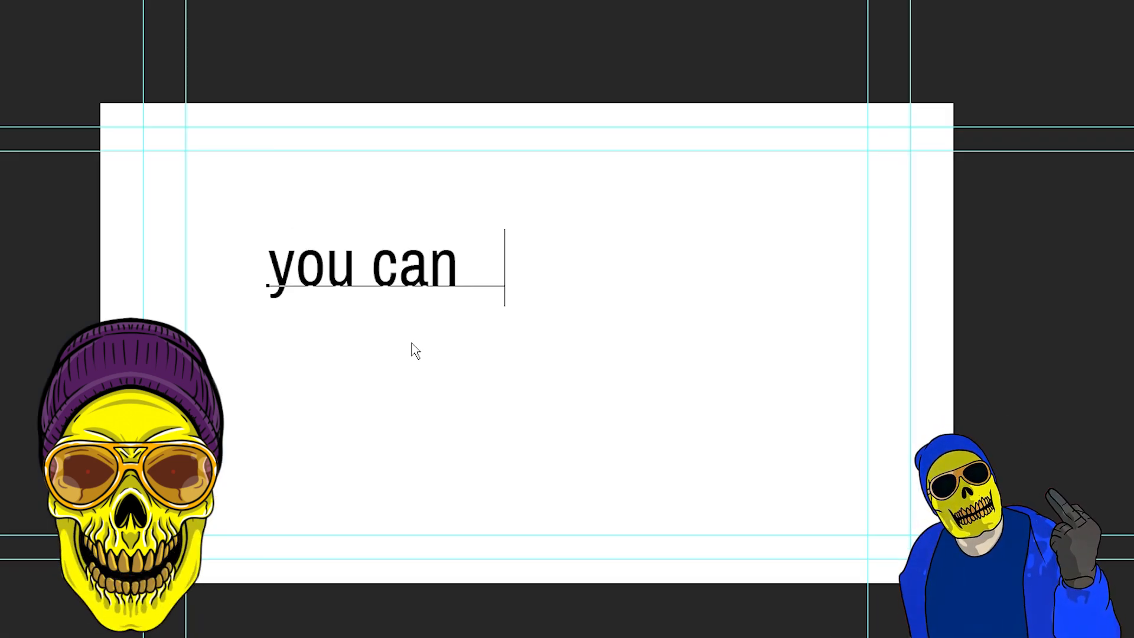
# Step: In the image editor, complete the caption as "you can do cooler chops and effects in adobe audition, but this is a starter video"
pyautogui.write('cooler ')
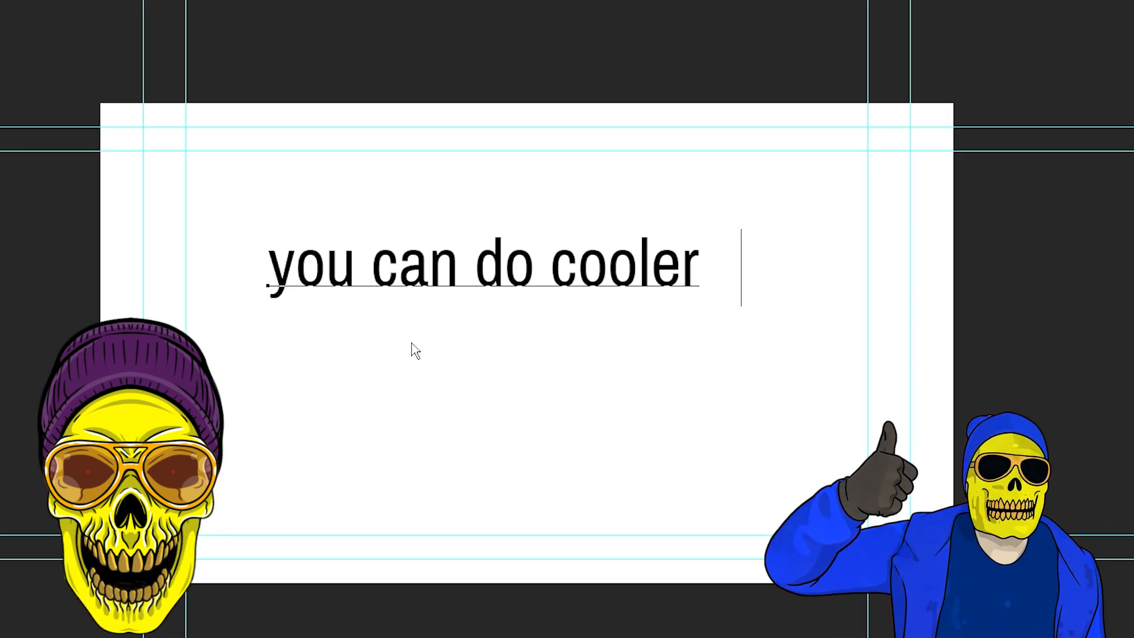
pyautogui.write('chops and e')
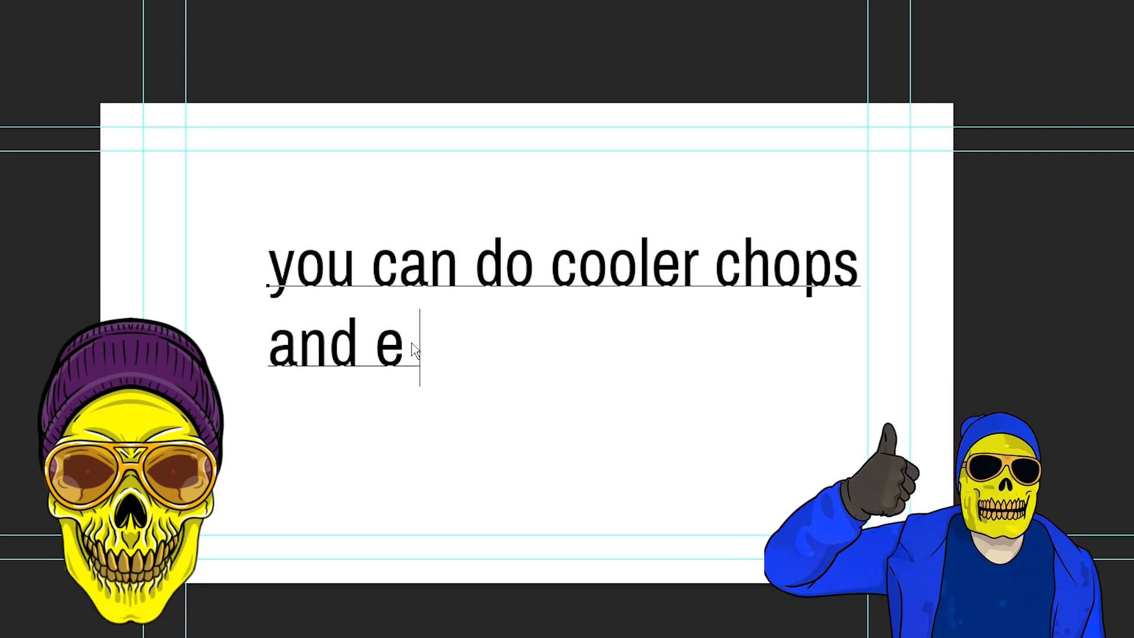
pyautogui.write('ffects in adobe')
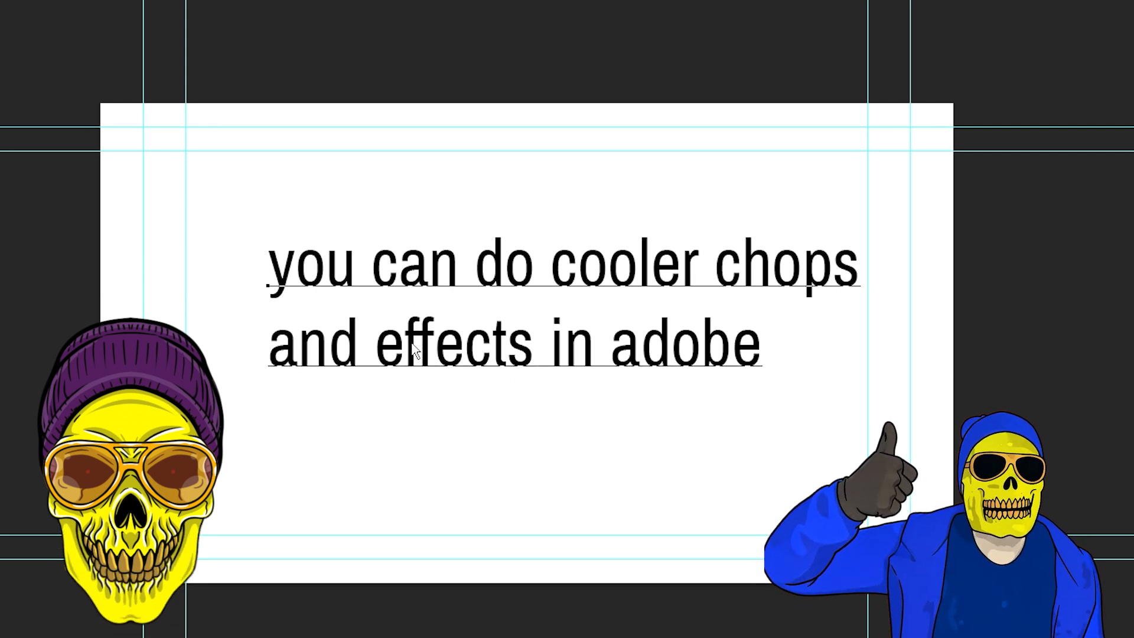
pyautogui.press('Return')
pyautogui.write('audition')
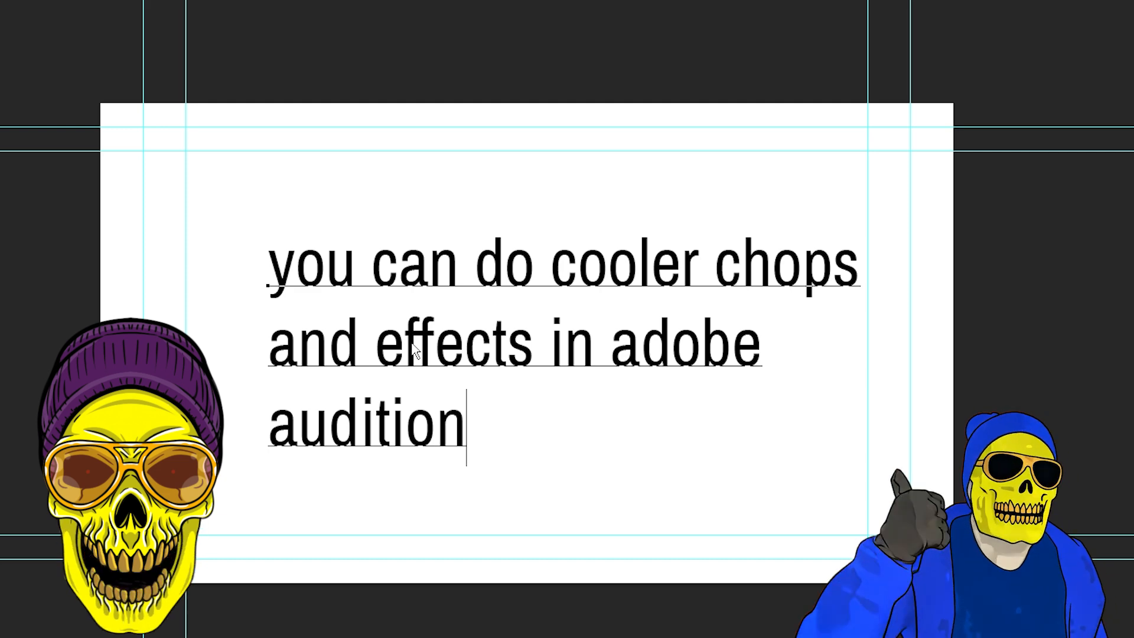
pyautogui.write(', but this ')
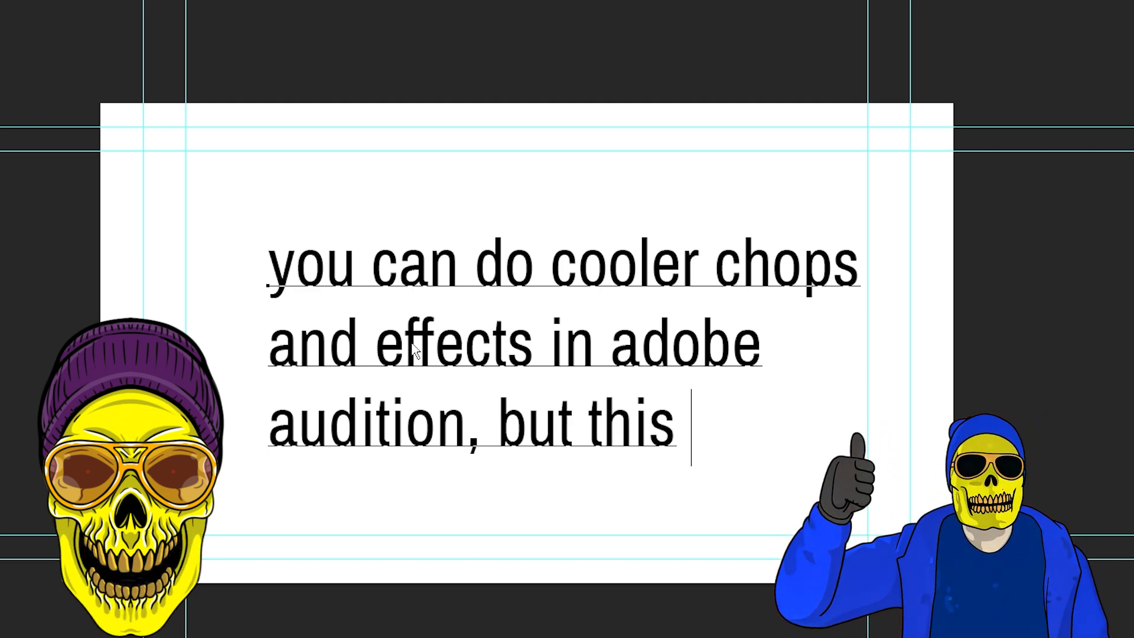
pyautogui.write('is a starter')
pyautogui.press('Return')
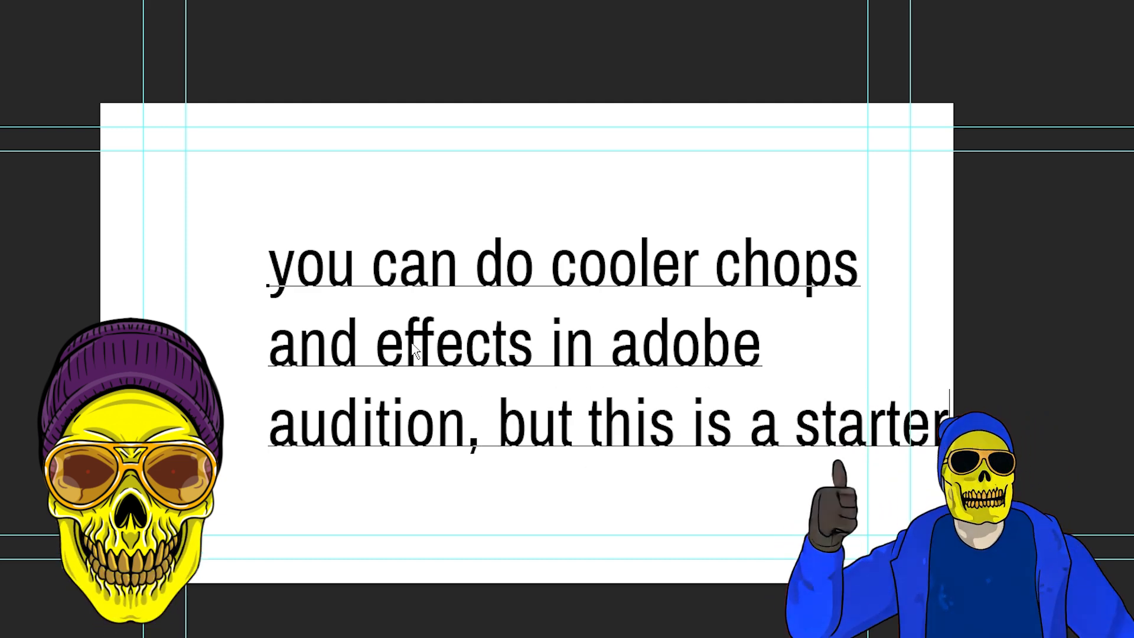
pyautogui.write('video')
# Step: Commit the caption text and reposition its block around the middle of the white canvas
pyautogui.hotkey('ctrl', 'Return')
pyautogui.moveTo(509, 331); pyautogui.dragTo(427, 273)
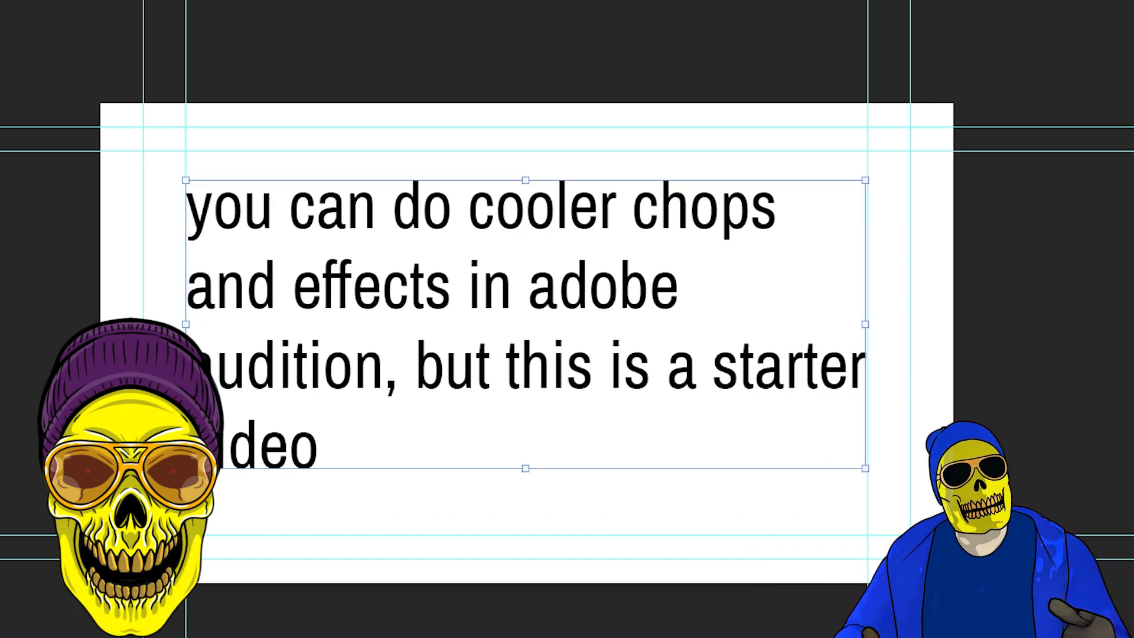
pyautogui.moveTo(587, 316); pyautogui.dragTo(591, 344)
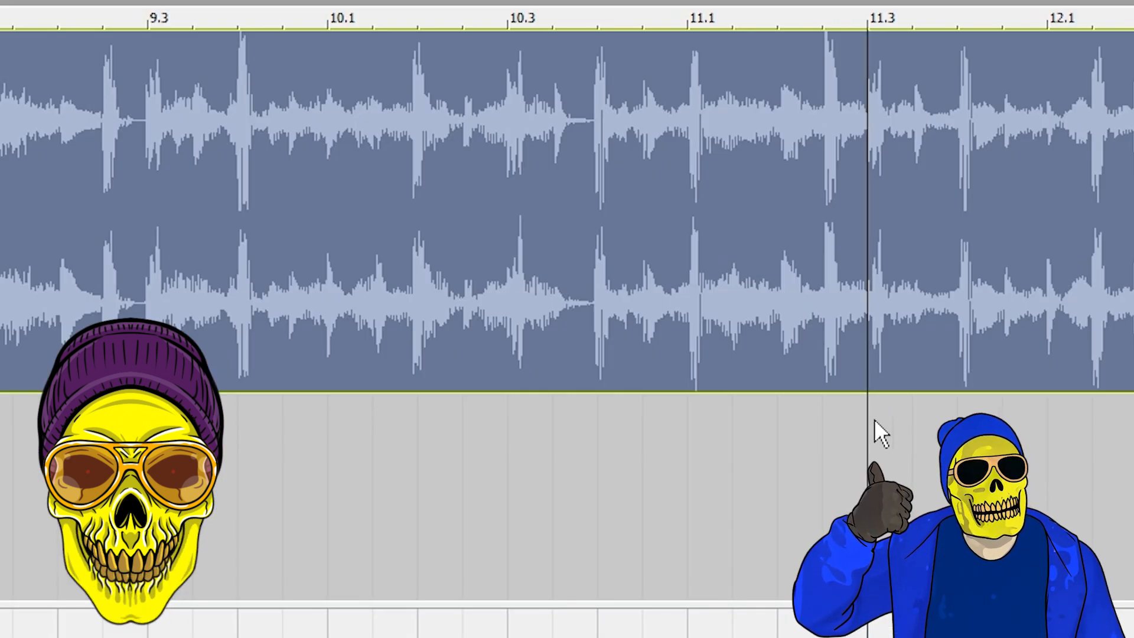
# Step: Back in ACID, split the Garbage 4 clip at 11.1 and again half a beat after it, and select the resulting short slice
pyautogui.press('space')
pyautogui.click(958, 369)
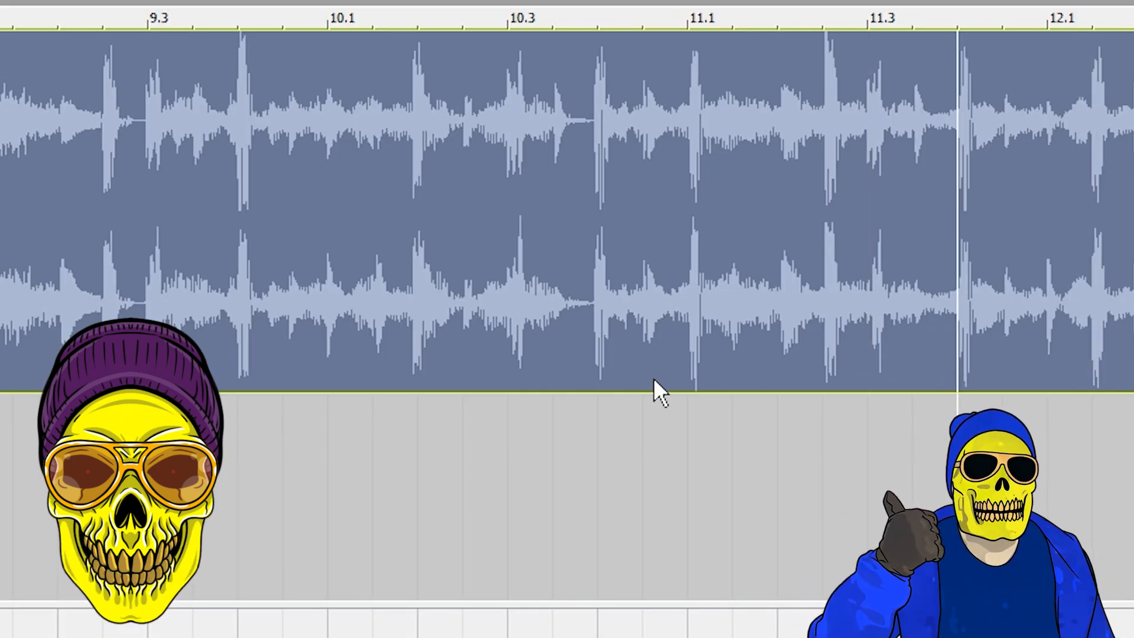
pyautogui.click(685, 377)
pyautogui.press('space')
pyautogui.press('space')
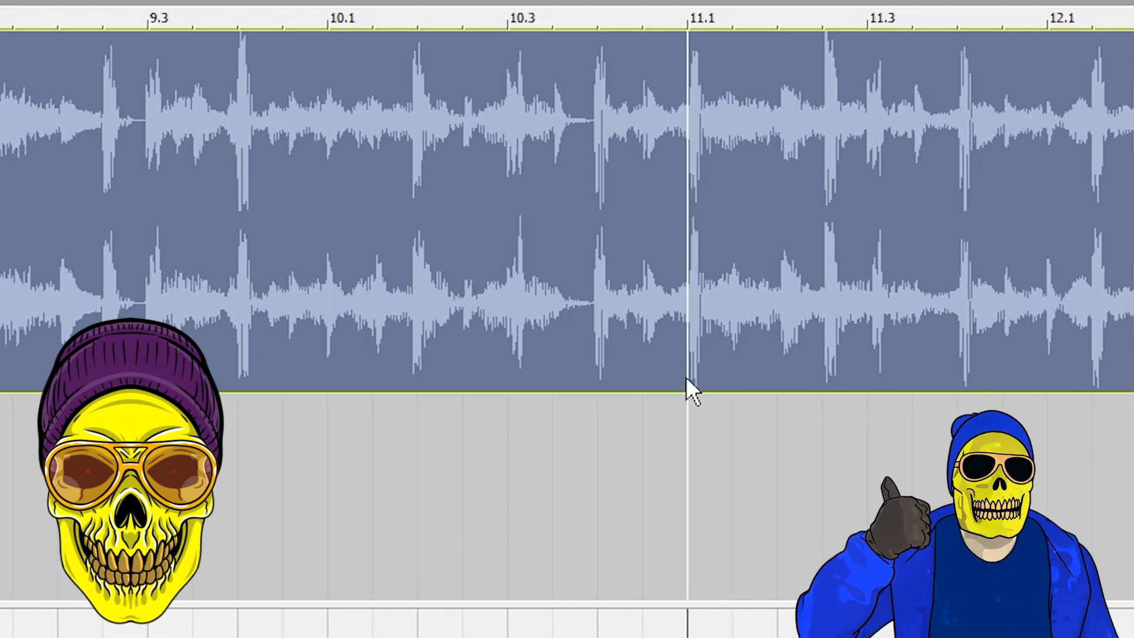
pyautogui.press('s')
pyautogui.click(734, 356)
pyautogui.press('s')
pyautogui.click(725, 331)
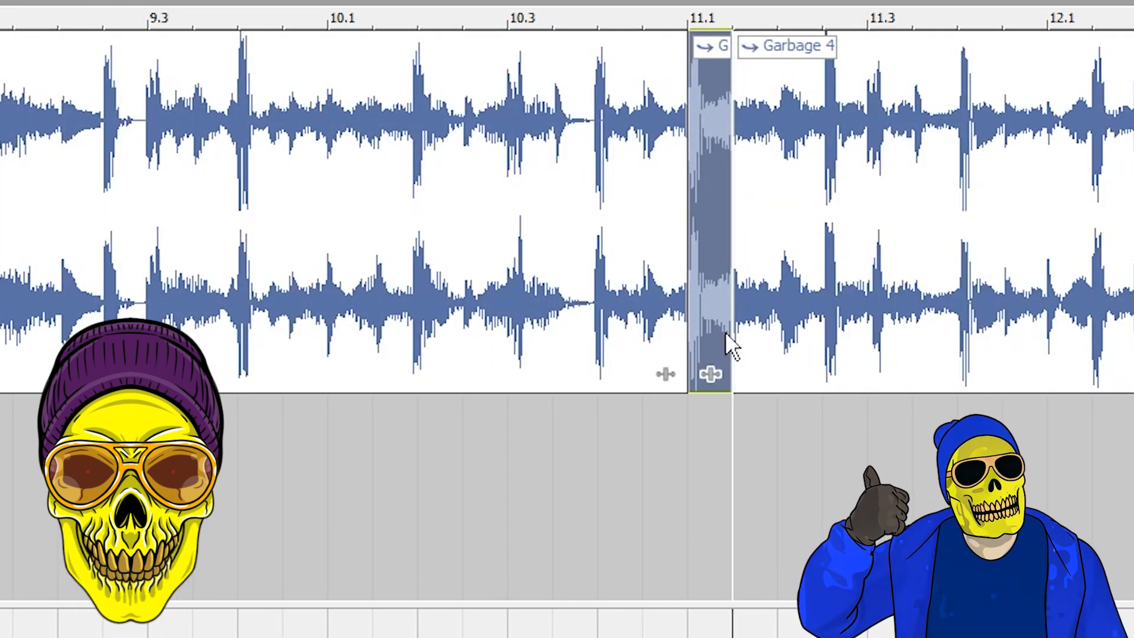
# Step: Lay a short slice of the clip at 10.4 and extend its end to meet the slice at 11.1
pyautogui.click(644, 322)
pyautogui.press('s')
pyautogui.click(470, 462)
pyautogui.moveTo(678, 349)
pyautogui.mouseDown()
pyautogui.moveTo(625, 347)
pyautogui.moveTo(688, 349)
pyautogui.mouseUp()
# Step: Play the chopped section from about 9.4 and adjust the slice ahead of 11.1
pyautogui.click(240, 502)
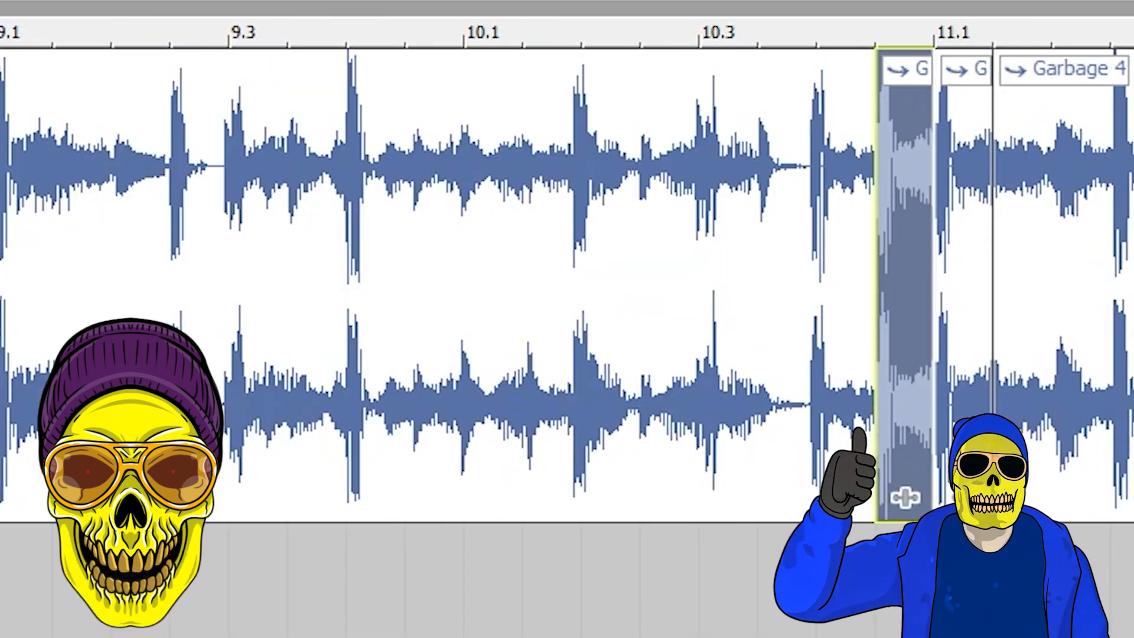
pyautogui.click(641, 591)
pyautogui.click(892, 446)
pyautogui.moveTo(877, 472); pyautogui.dragTo(818, 498)
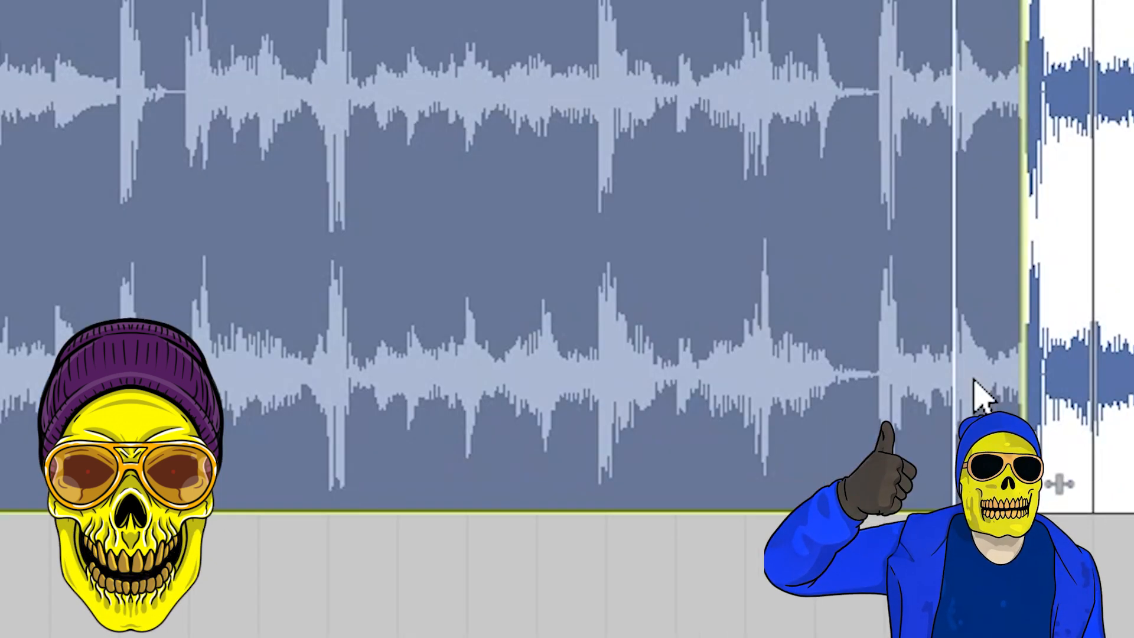
pyautogui.click(687, 620)
pyautogui.press('space')
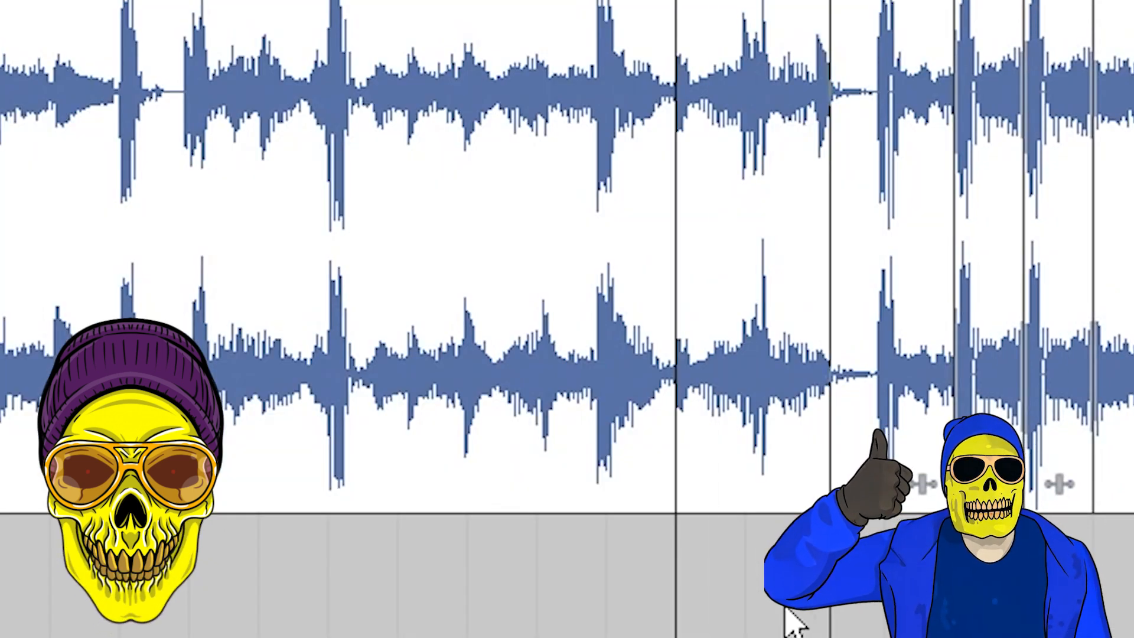
# Step: Stretch the end of the short repeated slice to the following slice's start and play the section to check the chop
pyautogui.moveTo(948, 440); pyautogui.dragTo(1020, 441)
pyautogui.press('space')
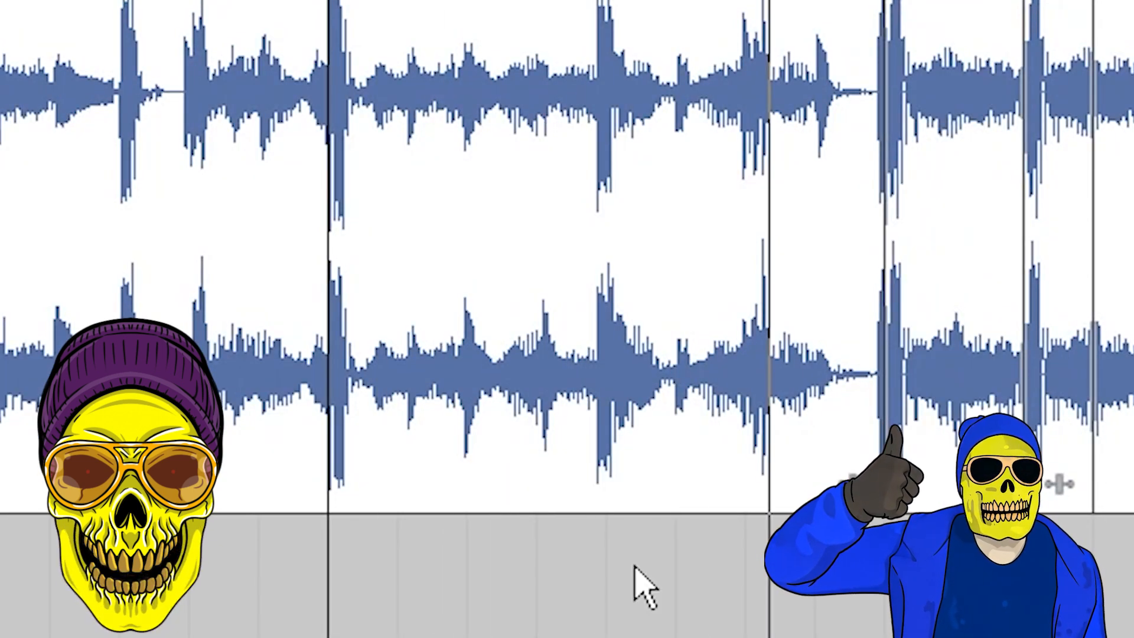
pyautogui.press('space')
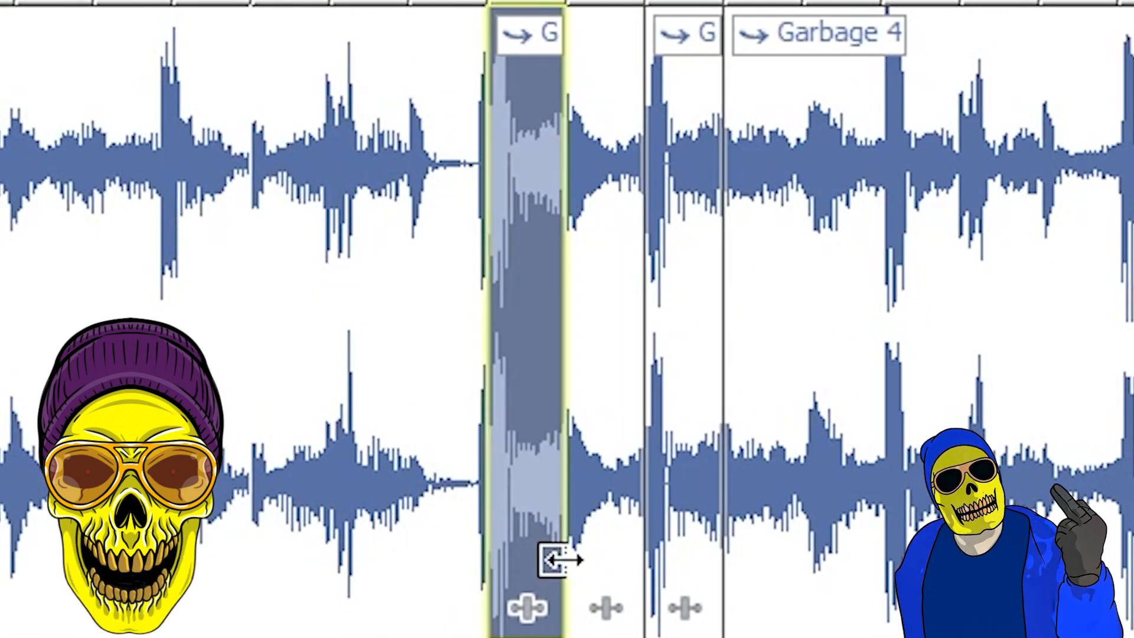
pyautogui.moveTo(551, 556); pyautogui.dragTo(642, 557)
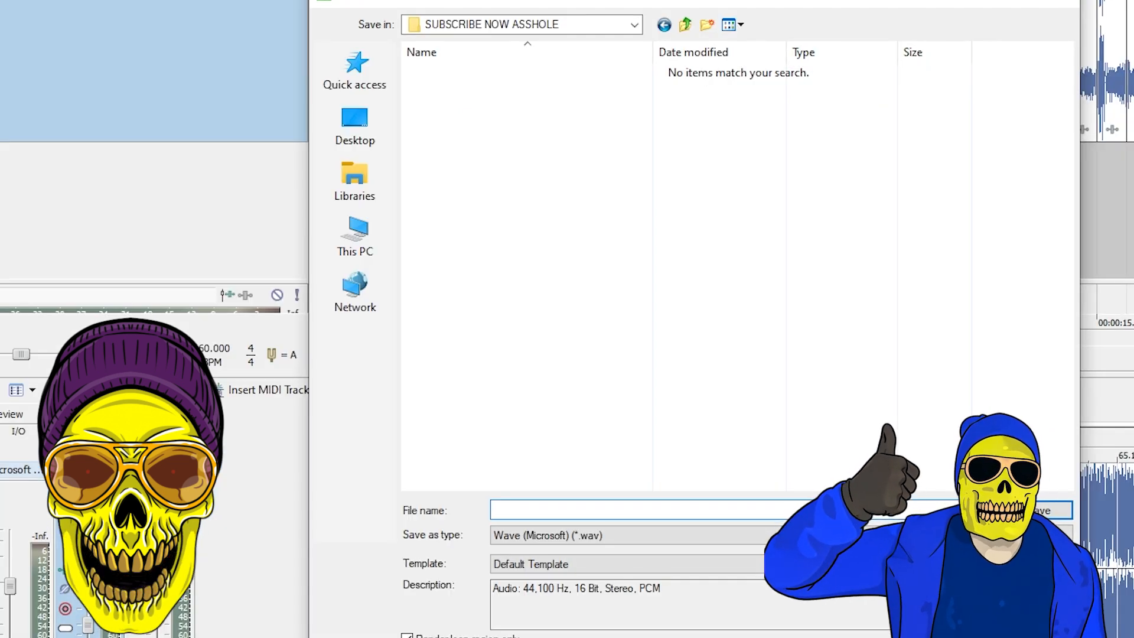
# Step: Render the audio as a Wave (Microsoft) file named "Subscribe to my Channel now you CHUD"
pyautogui.write('sUB')
pyautogui.press('BackSpace')
pyautogui.press('BackSpace')
pyautogui.press('BackSpace')
pyautogui.write('Subscribe to my Channel ')
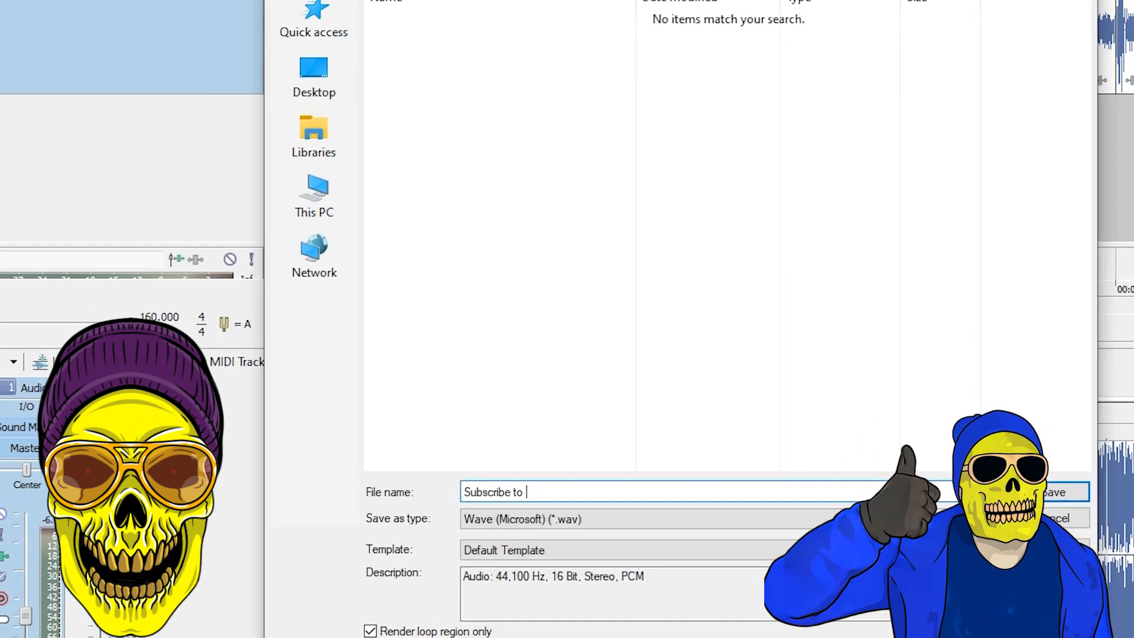
pyautogui.write('now you CHUD')
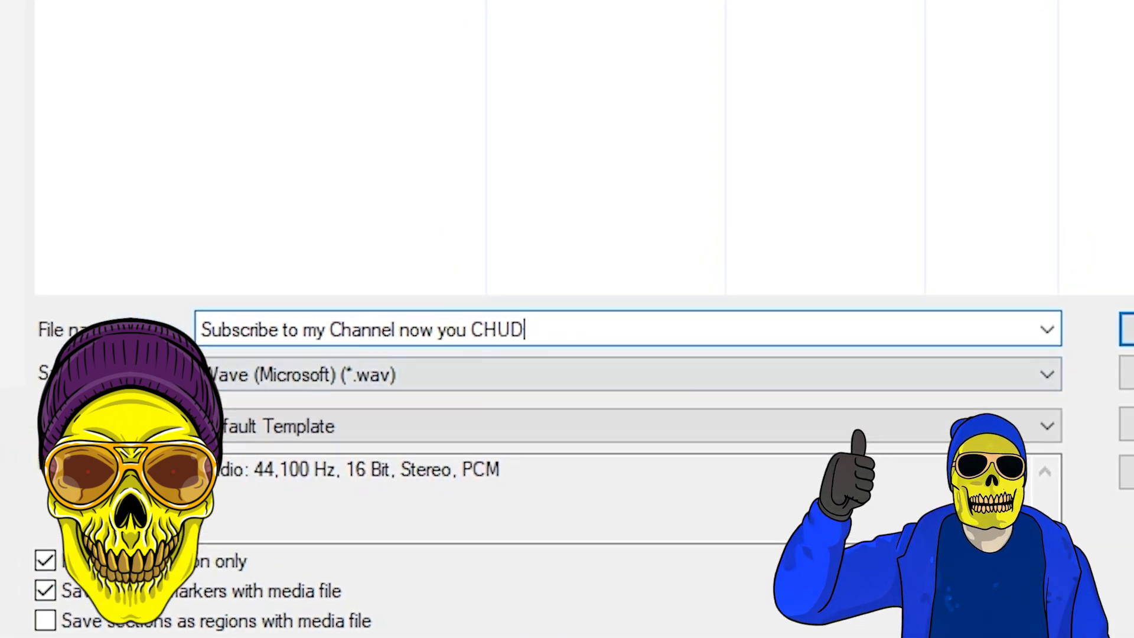
pyautogui.press('Return')
# Step: Set the pitch shift of the "you better subscribe" clip to -5 semitones
pyautogui.click(663, 171)
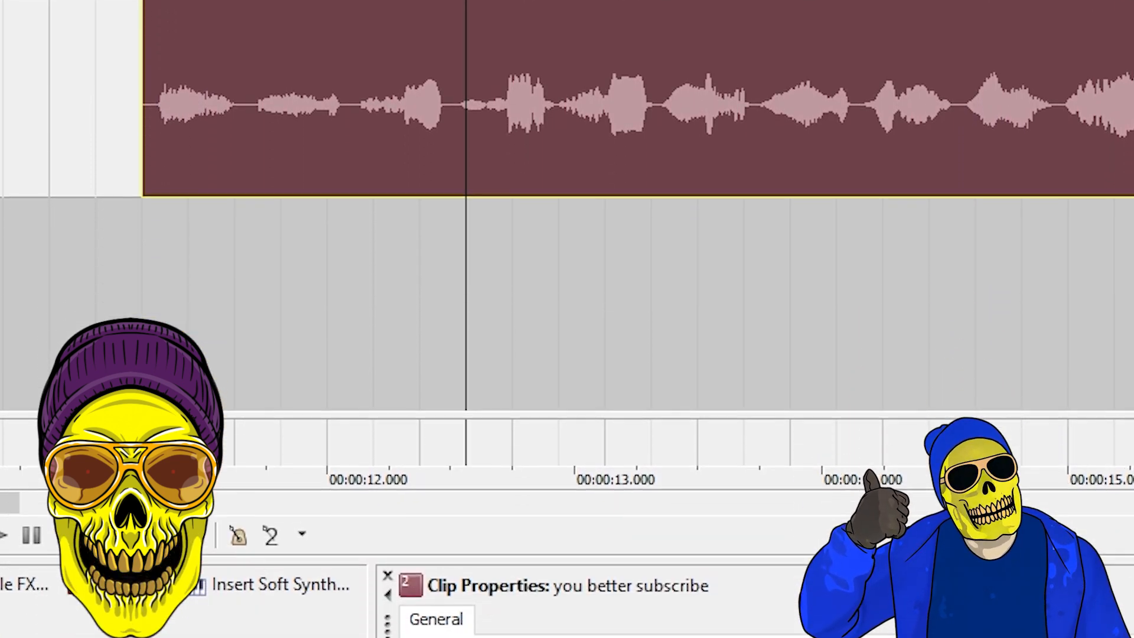
pyautogui.click(557, 526)
pyautogui.click(556, 571)
pyautogui.click(608, 364)
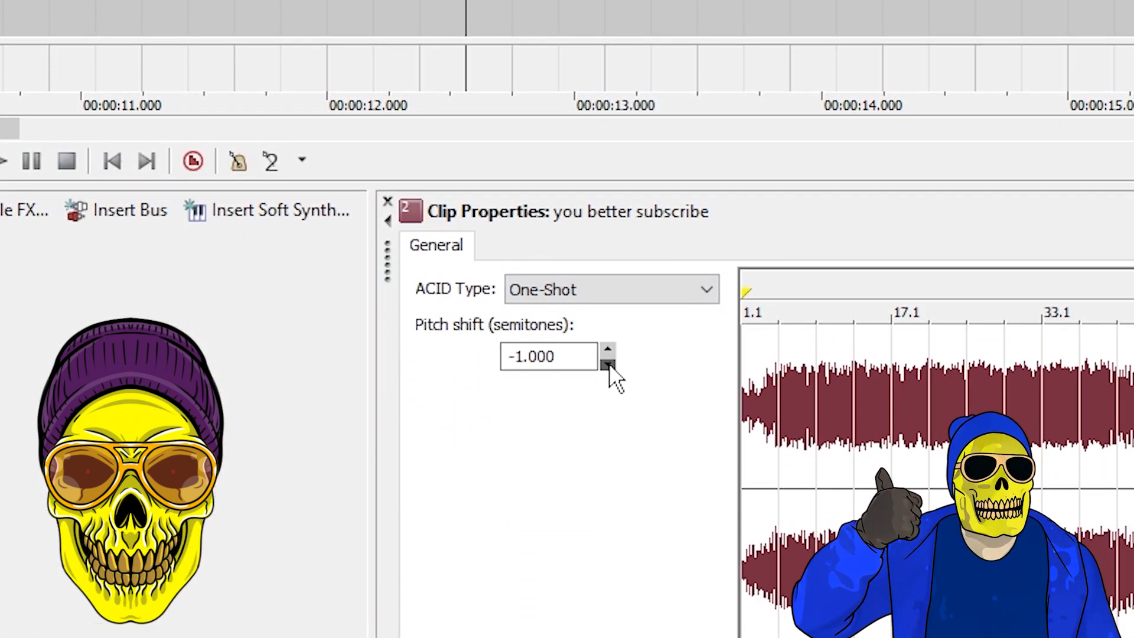
pyautogui.click(608, 364)
pyautogui.click(608, 365)
pyautogui.click(608, 364)
pyautogui.click(608, 365)
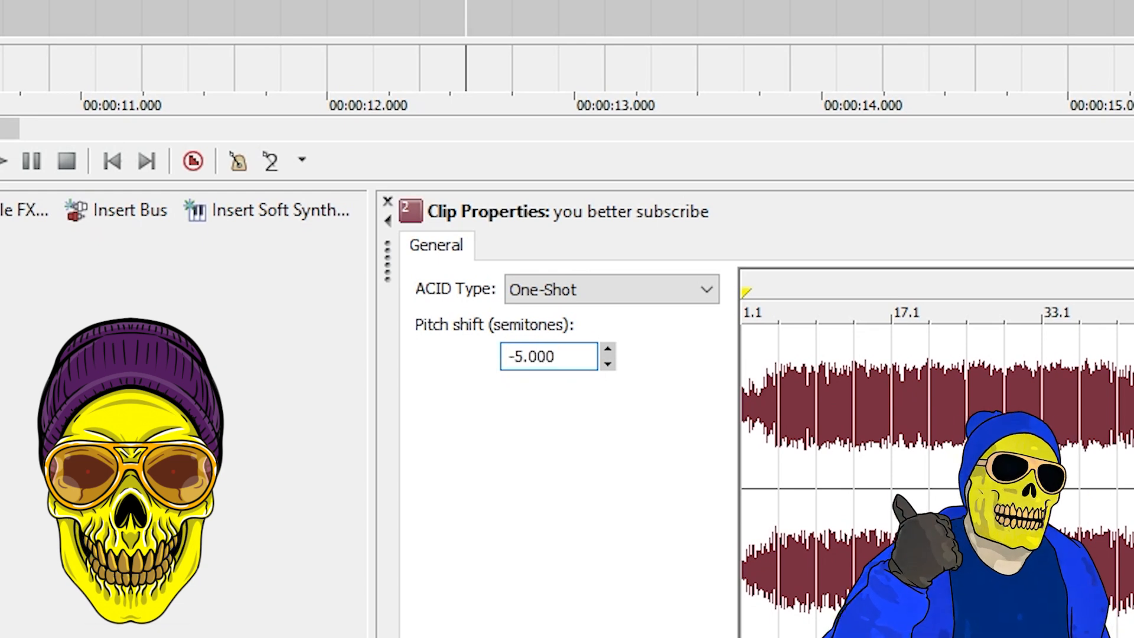
# Step: Return to the beginning of the "you better subscribe" clip and lower its pitch shift further
pyautogui.click(142, 12)
pyautogui.moveTo(9, 128); pyautogui.dragTo(0, 128)
pyautogui.scroll(-5, 415, 103)
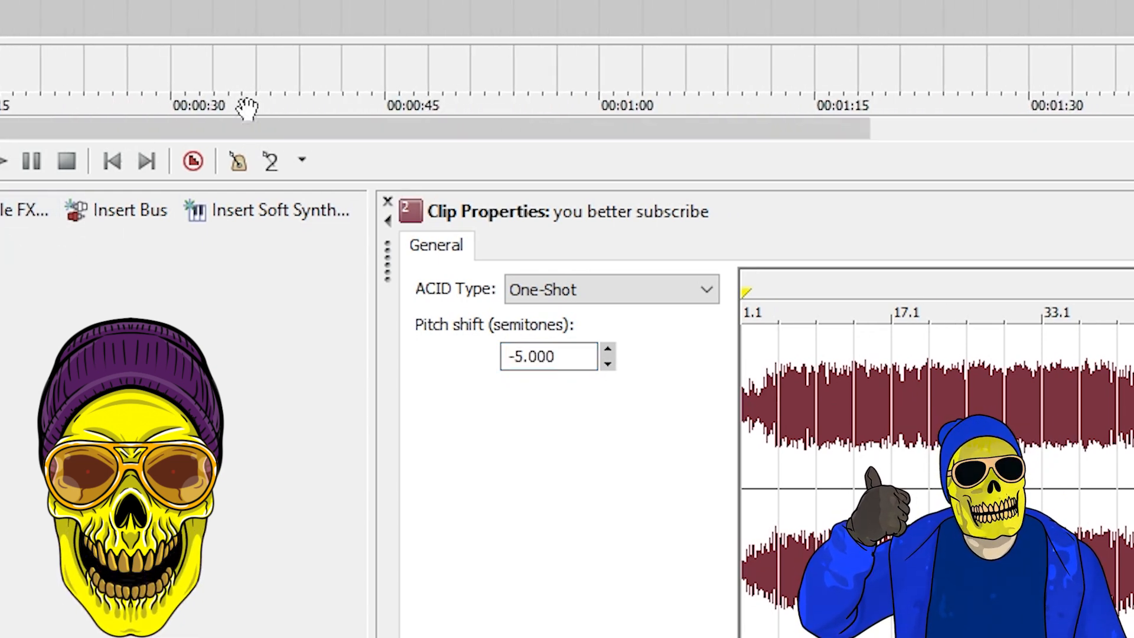
pyautogui.scroll(-1, 567, 59)
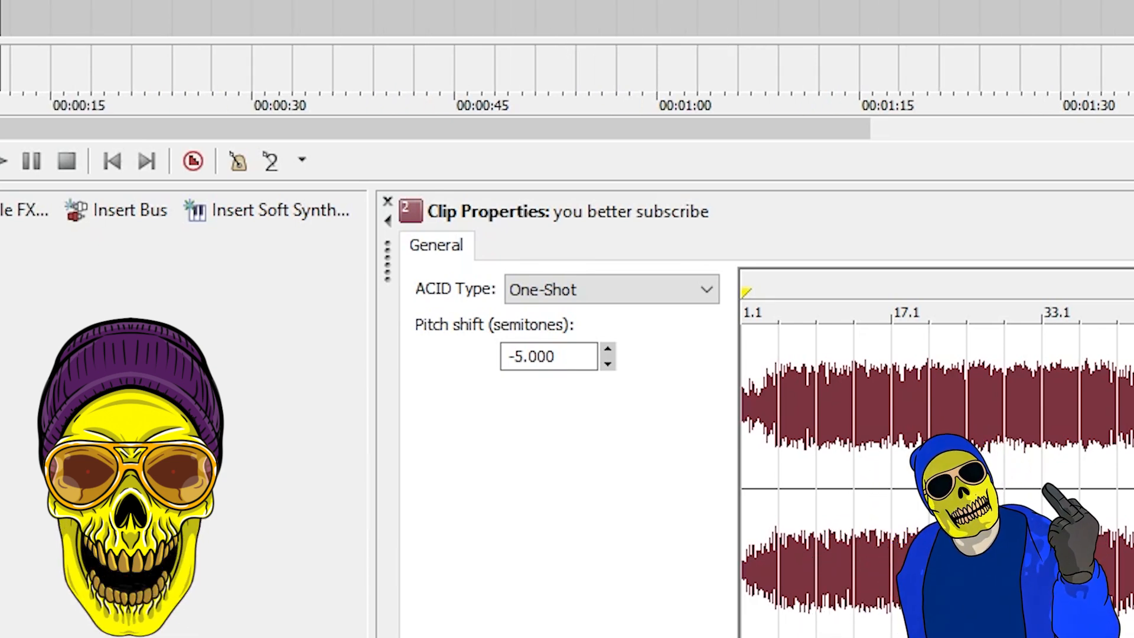
pyautogui.click(606, 363)
pyautogui.click(606, 363)
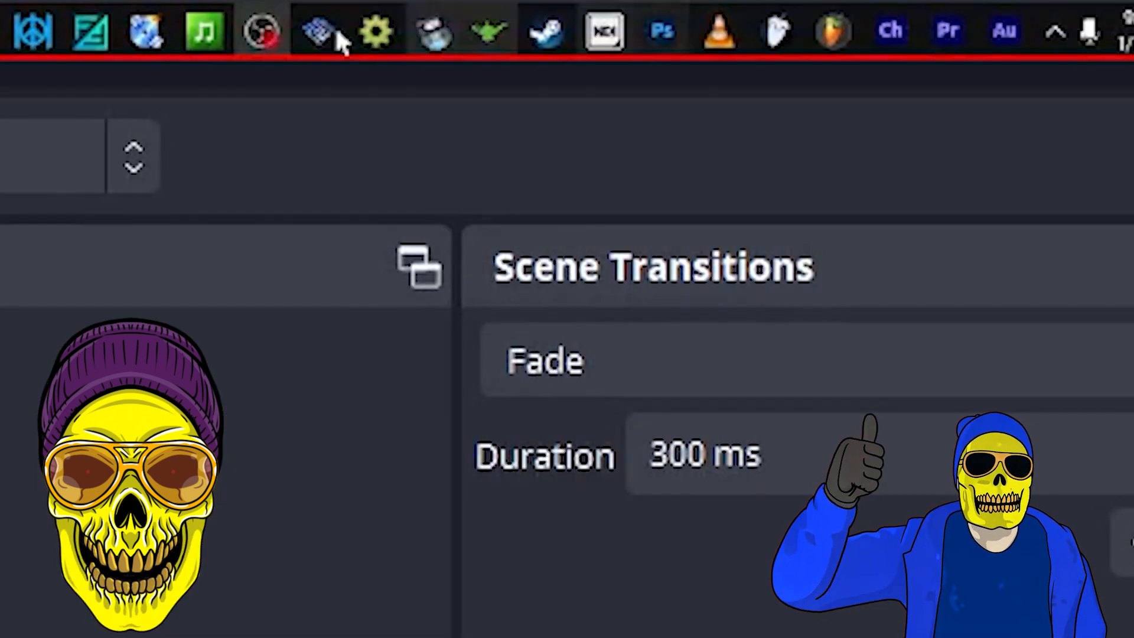
# Step: Choose One-Shot as the ACID type of the "you better subscribe" clip and lower its pitch shift
pyautogui.click(180, 12)
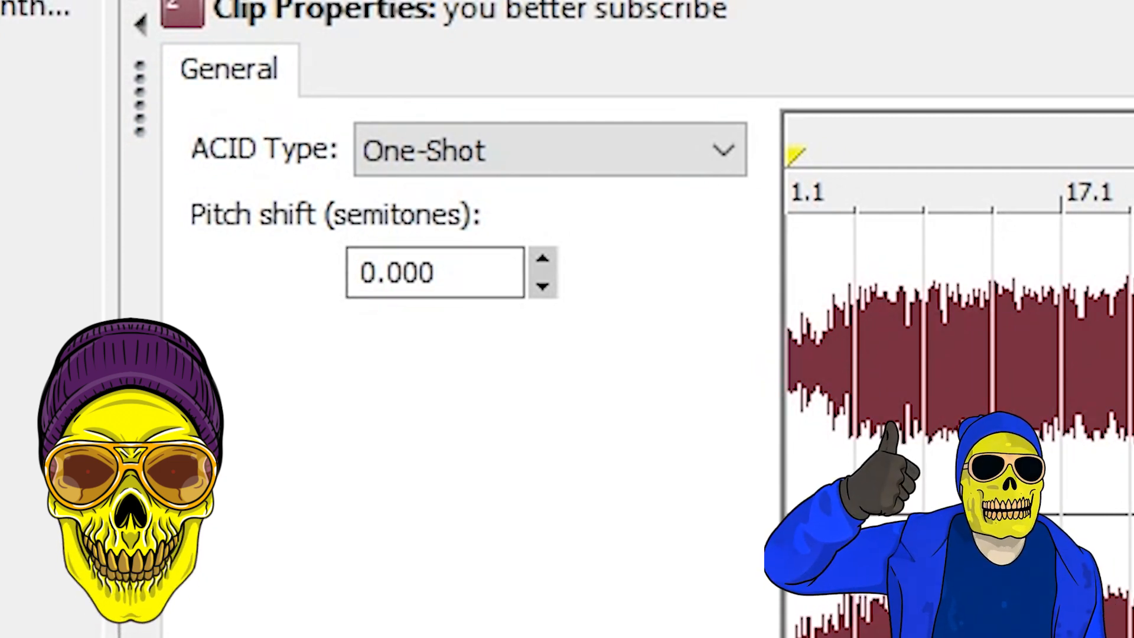
pyautogui.click(531, 151)
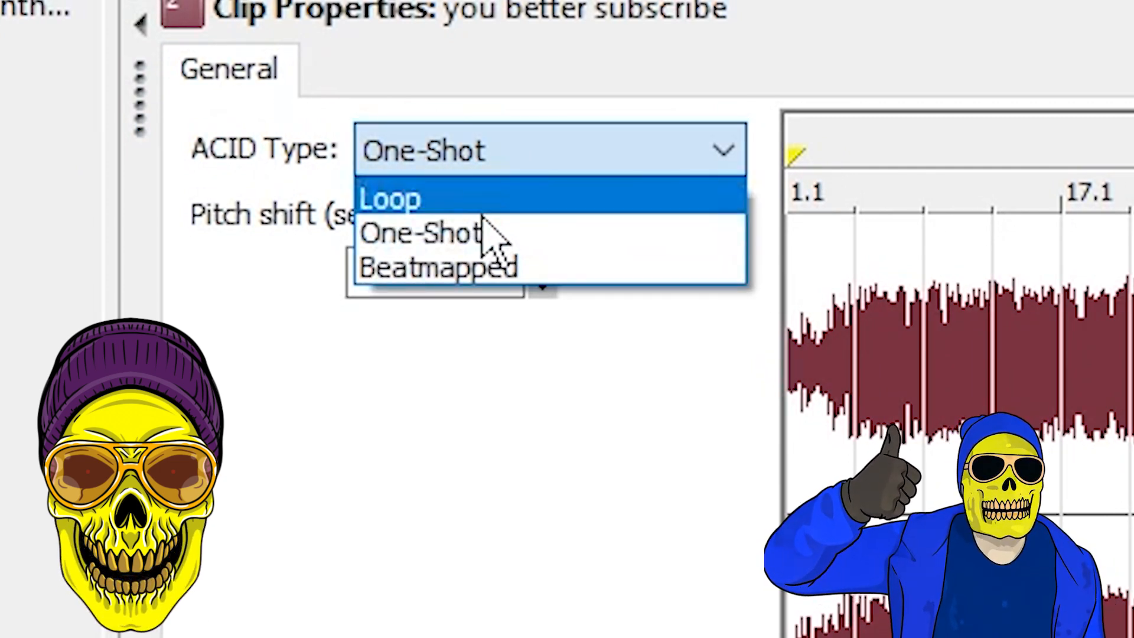
pyautogui.click(452, 239)
pyautogui.click(542, 288)
pyautogui.click(542, 287)
pyautogui.click(542, 288)
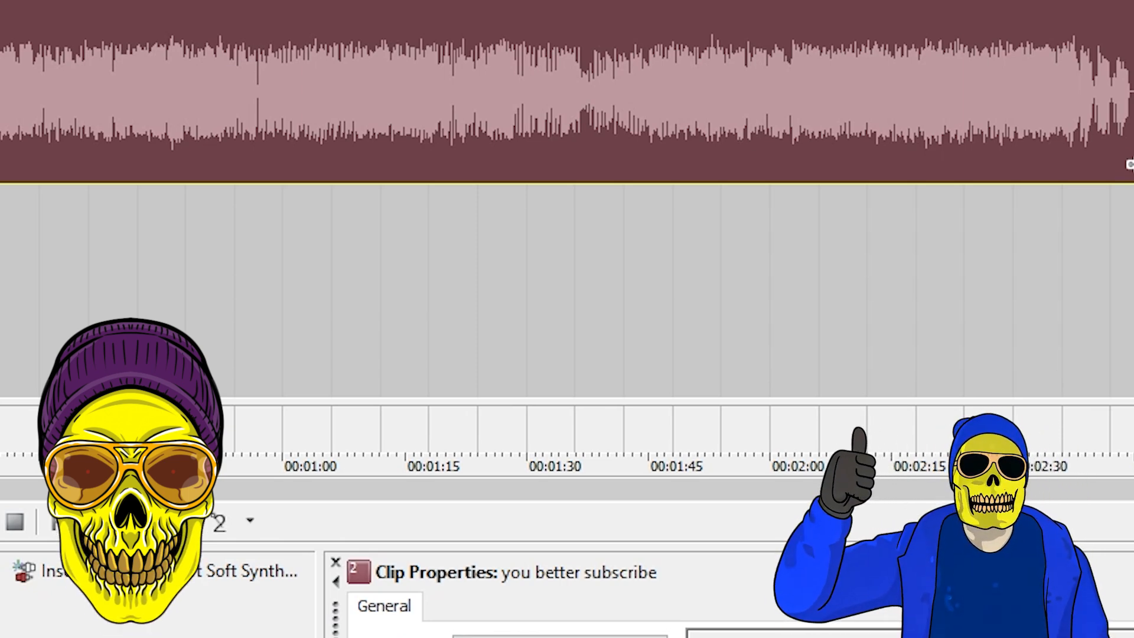
# Step: Close ACID without saving the changes to Untitled.acd
pyautogui.hotkey('alt', 'F4')
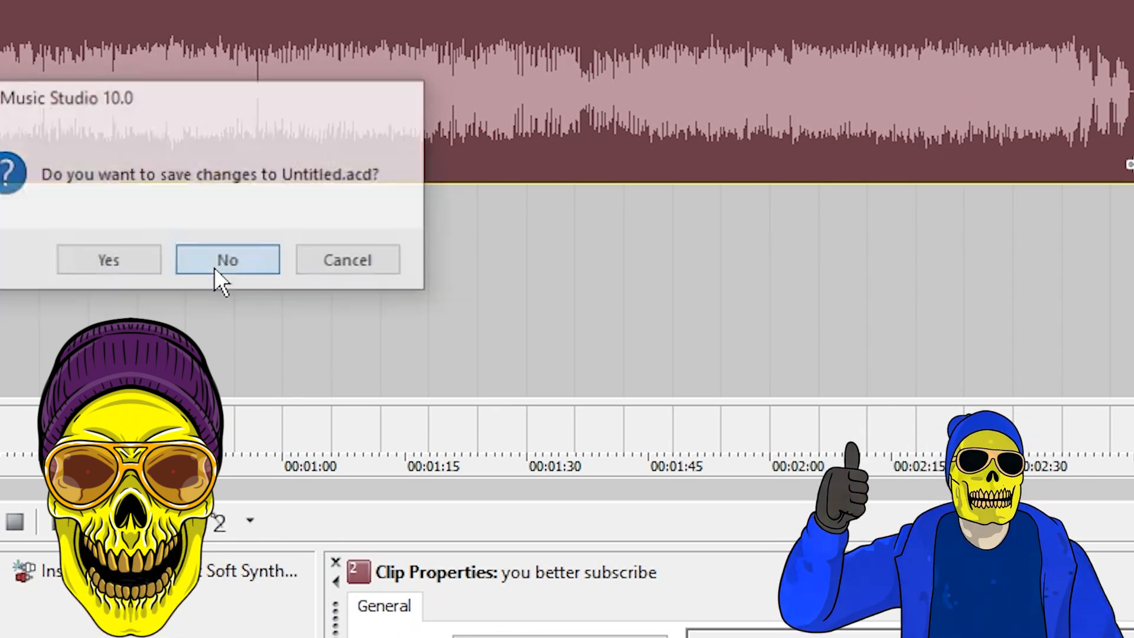
pyautogui.click(220, 266)
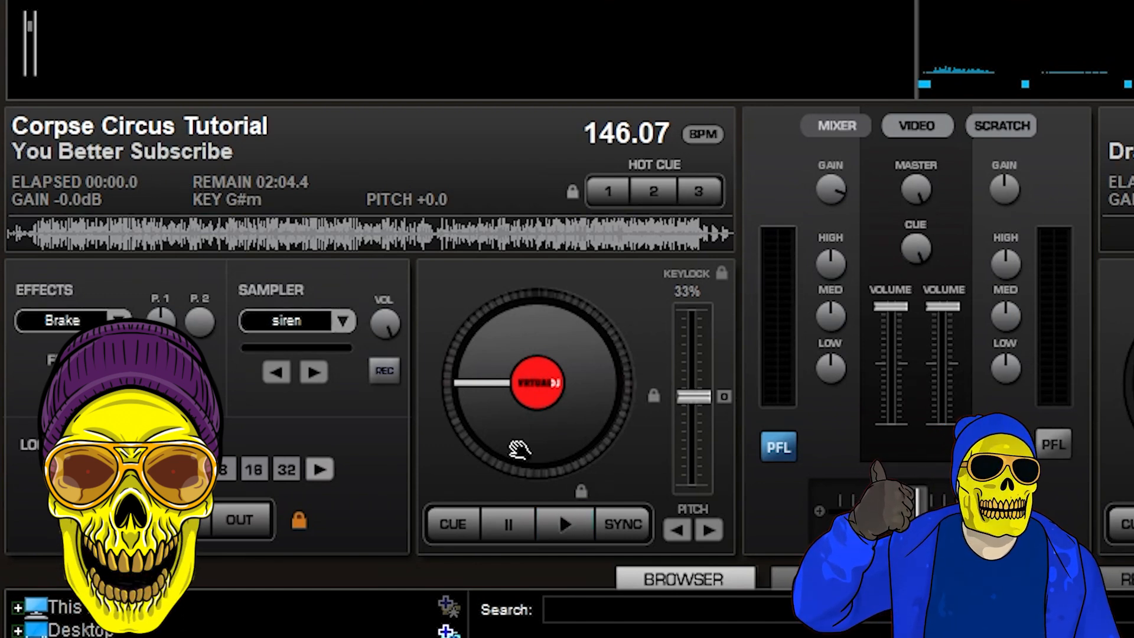
# Step: In VirtualDJ, play the "You Better Subscribe" track and slow it to a pitch of -32.4
pyautogui.click(559, 523)
pyautogui.moveTo(687, 377); pyautogui.dragTo(702, 317)
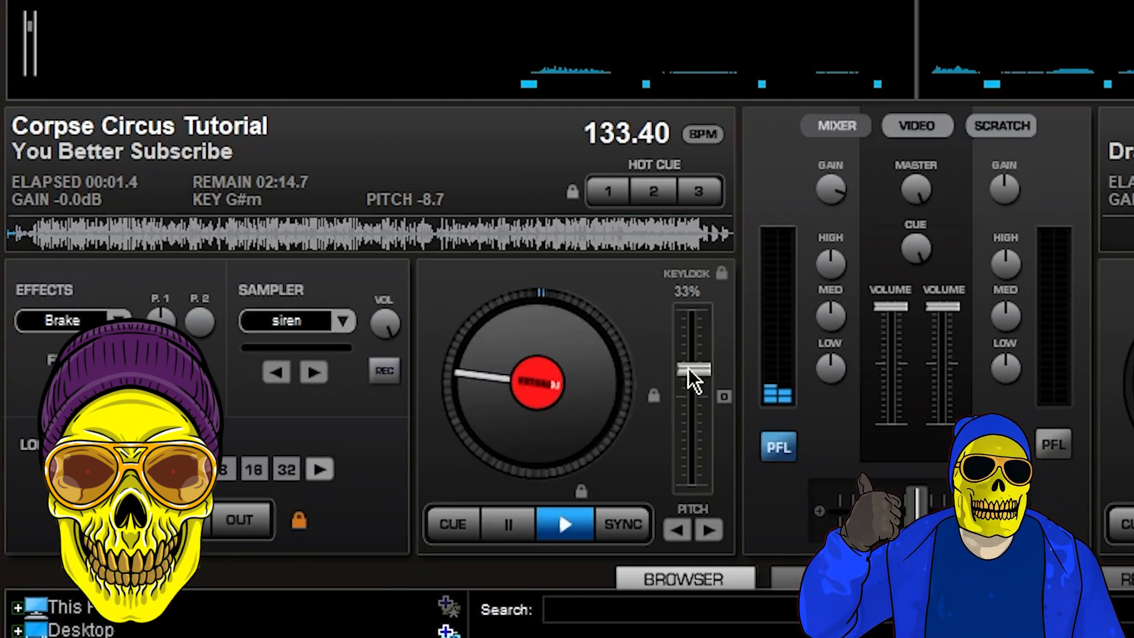
pyautogui.moveTo(689, 367); pyautogui.dragTo(703, 317)
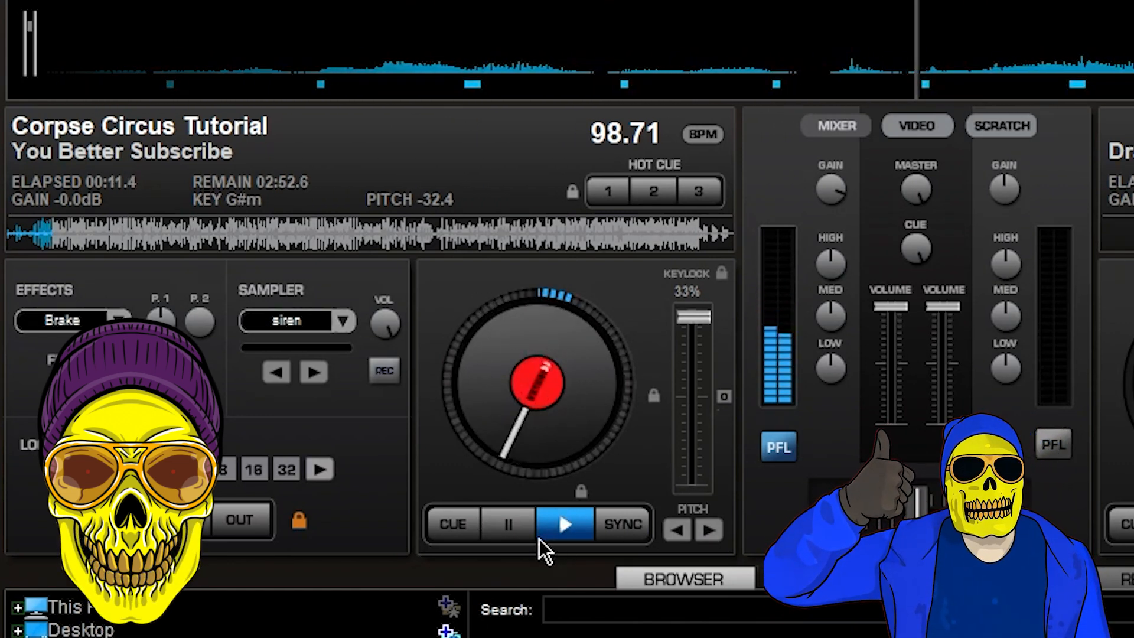
pyautogui.click(1102, 584)
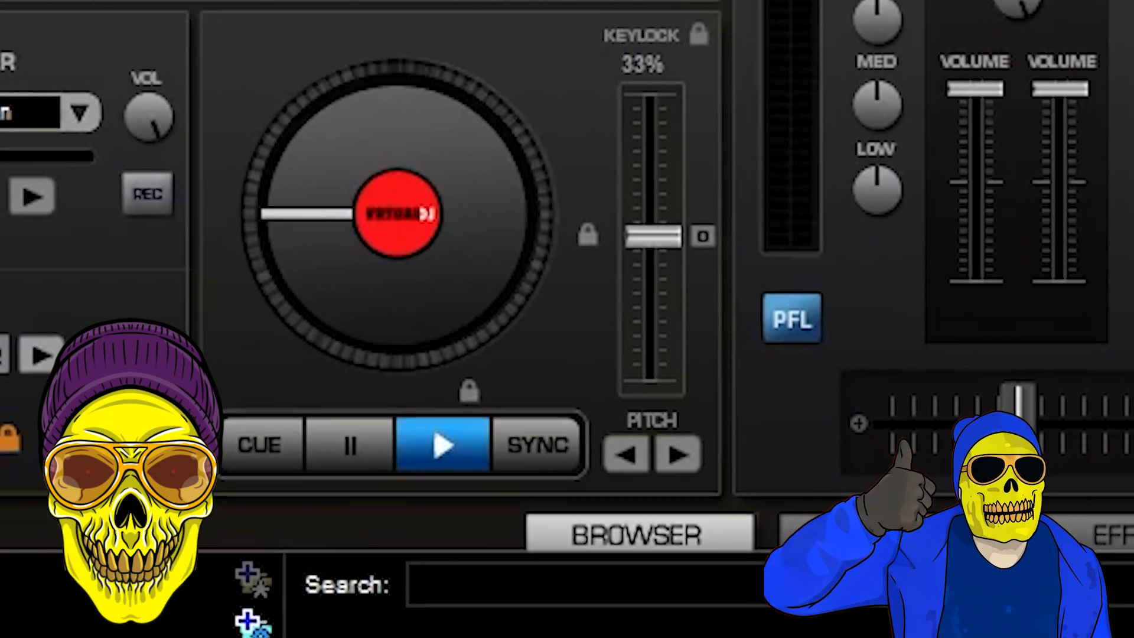
# Step: Start the track again on the deck and move the pitch slider from neutral to its slowest setting
pyautogui.click(444, 454)
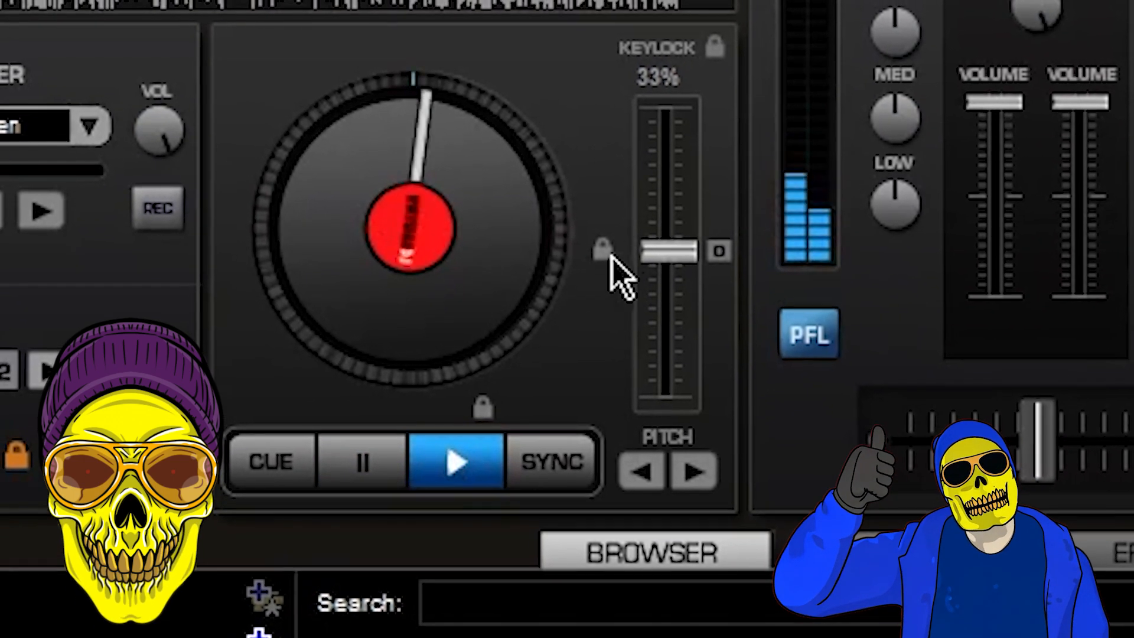
pyautogui.moveTo(650, 259); pyautogui.dragTo(695, 136)
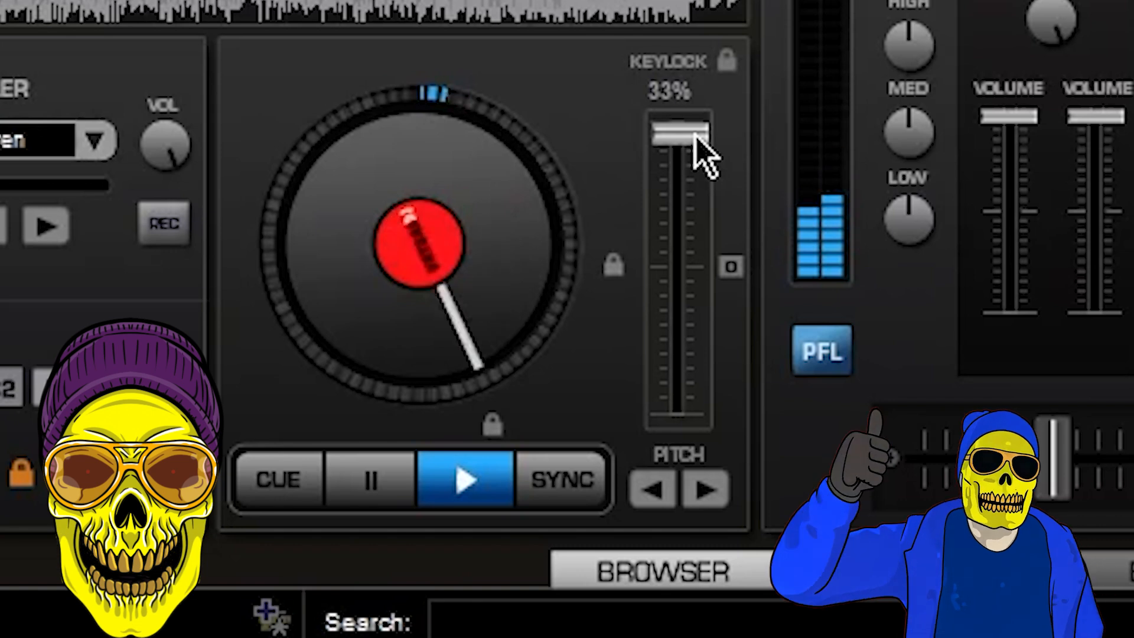